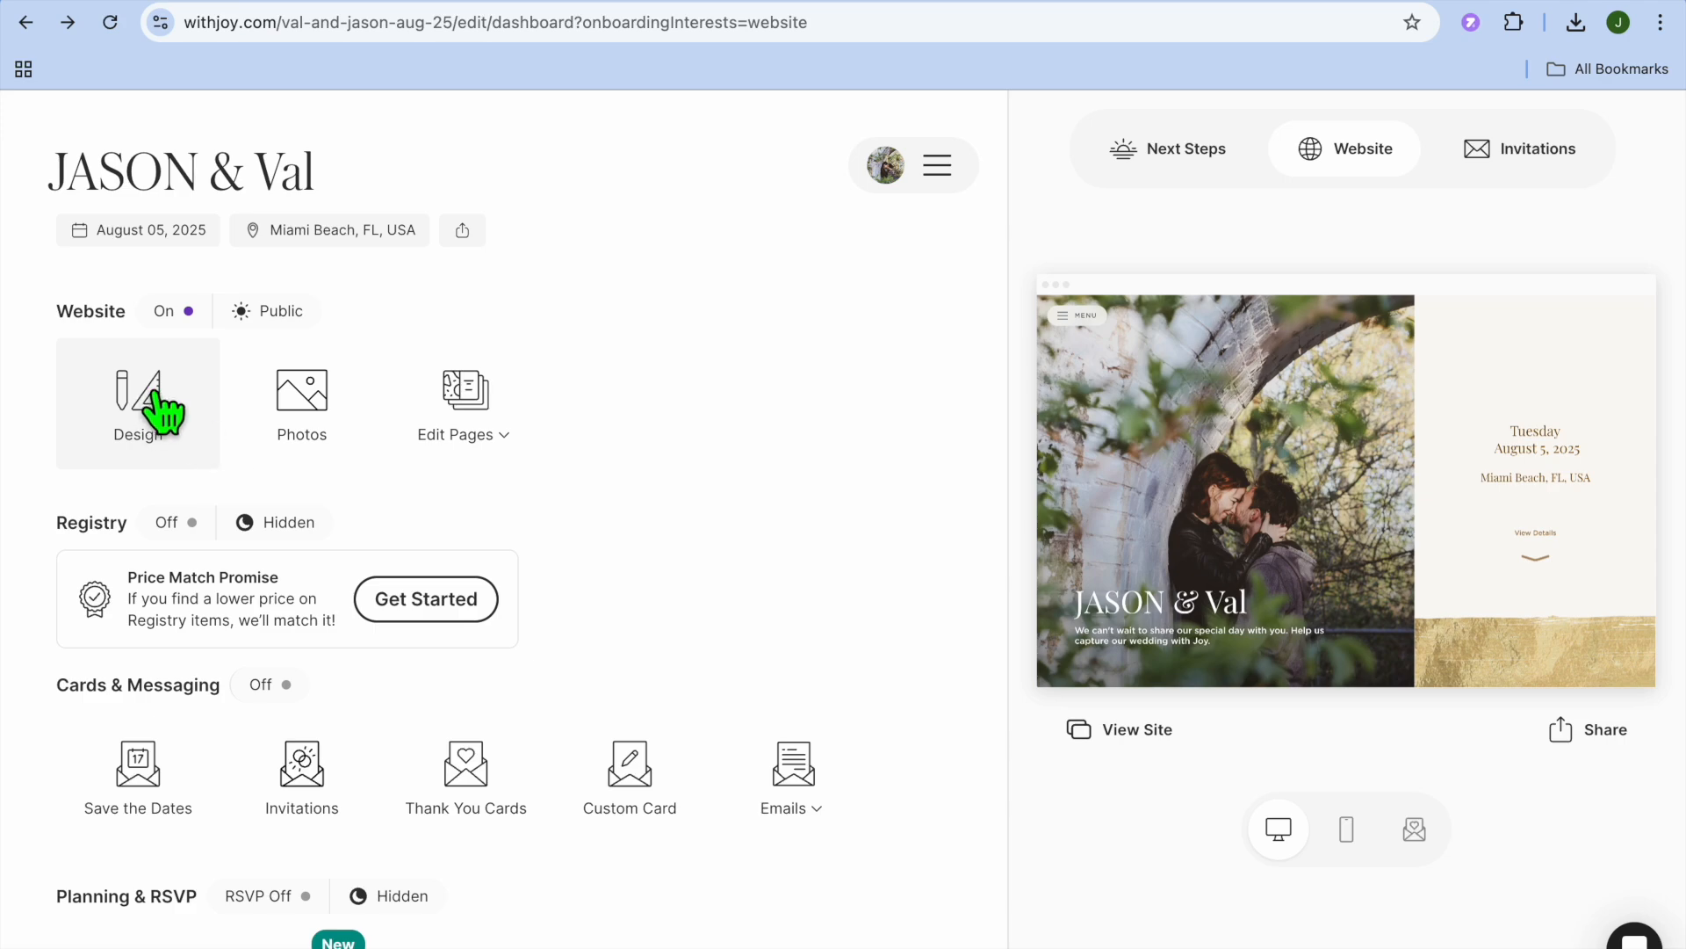
Step: Open the website design templates and try the greenery-border template below La Corniche, followed by Rustic Chic 5
click(164, 400)
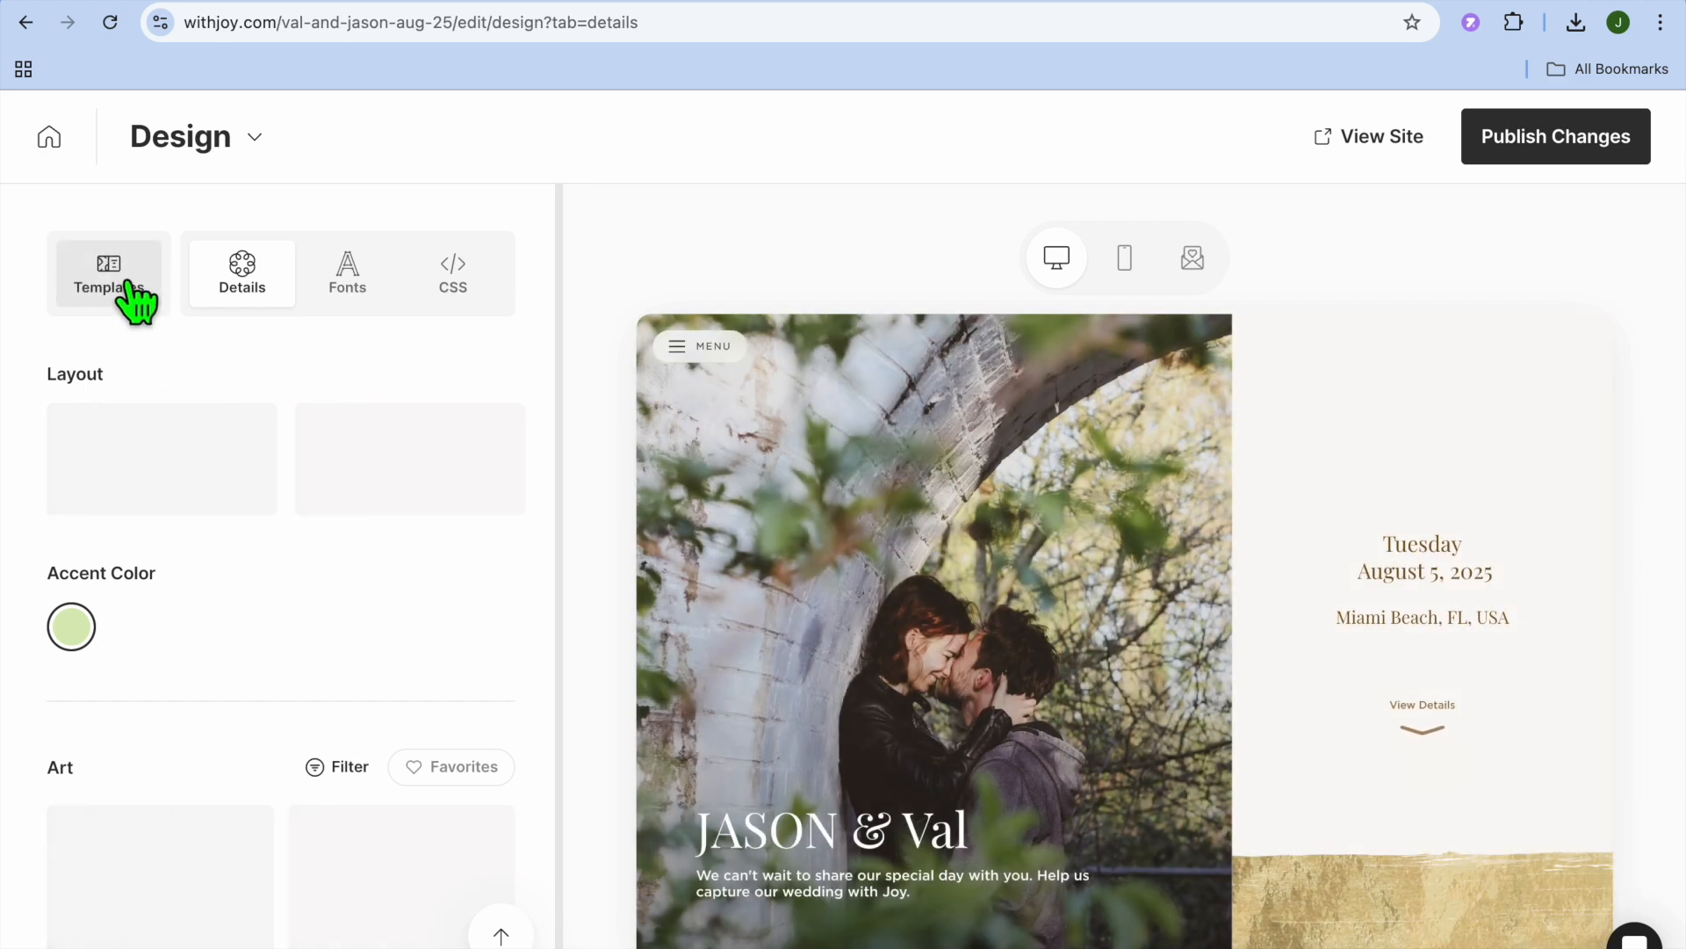
click(115, 283)
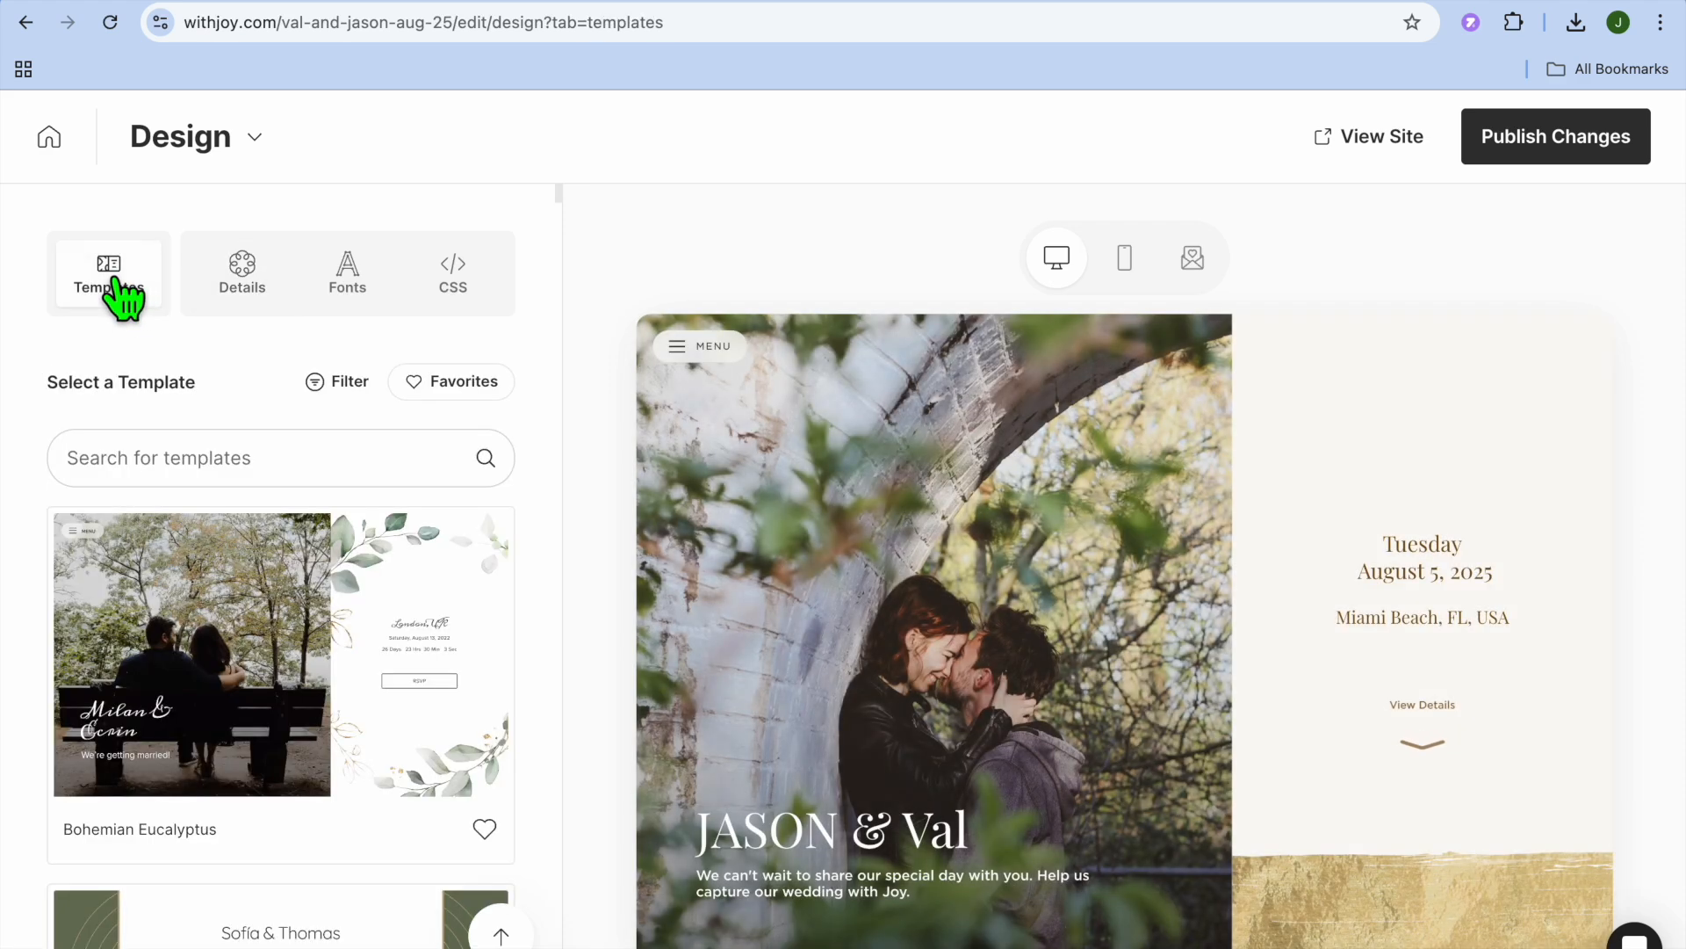
scroll(292, 525, down, 10)
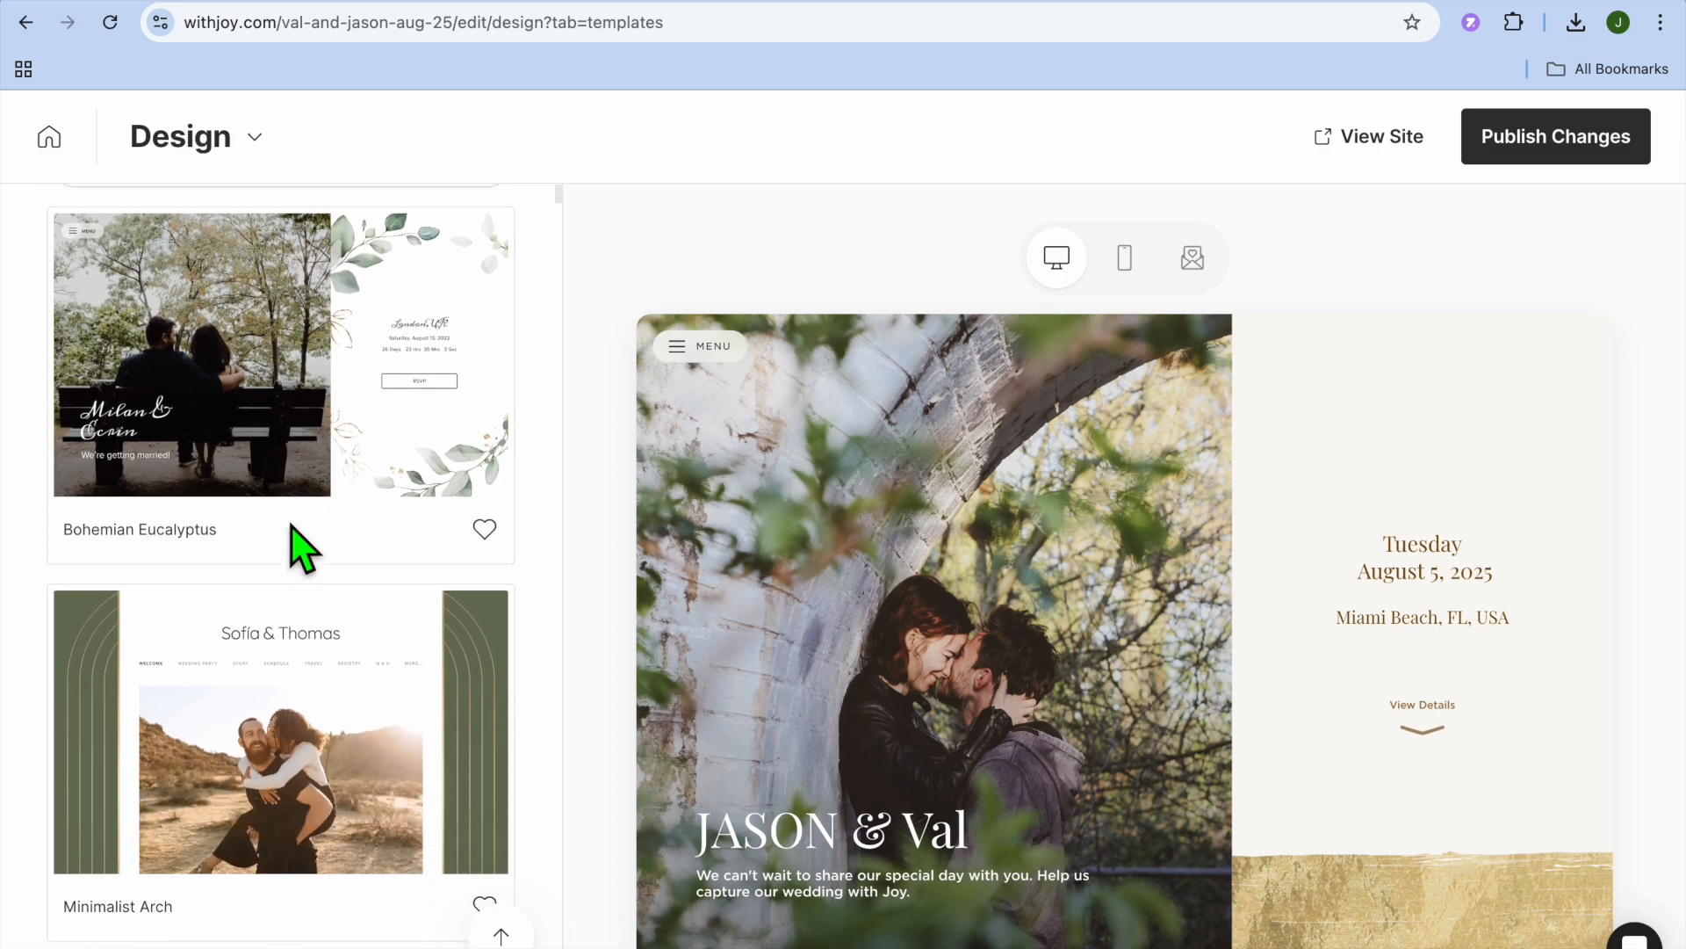
scroll(290, 524, down, 5)
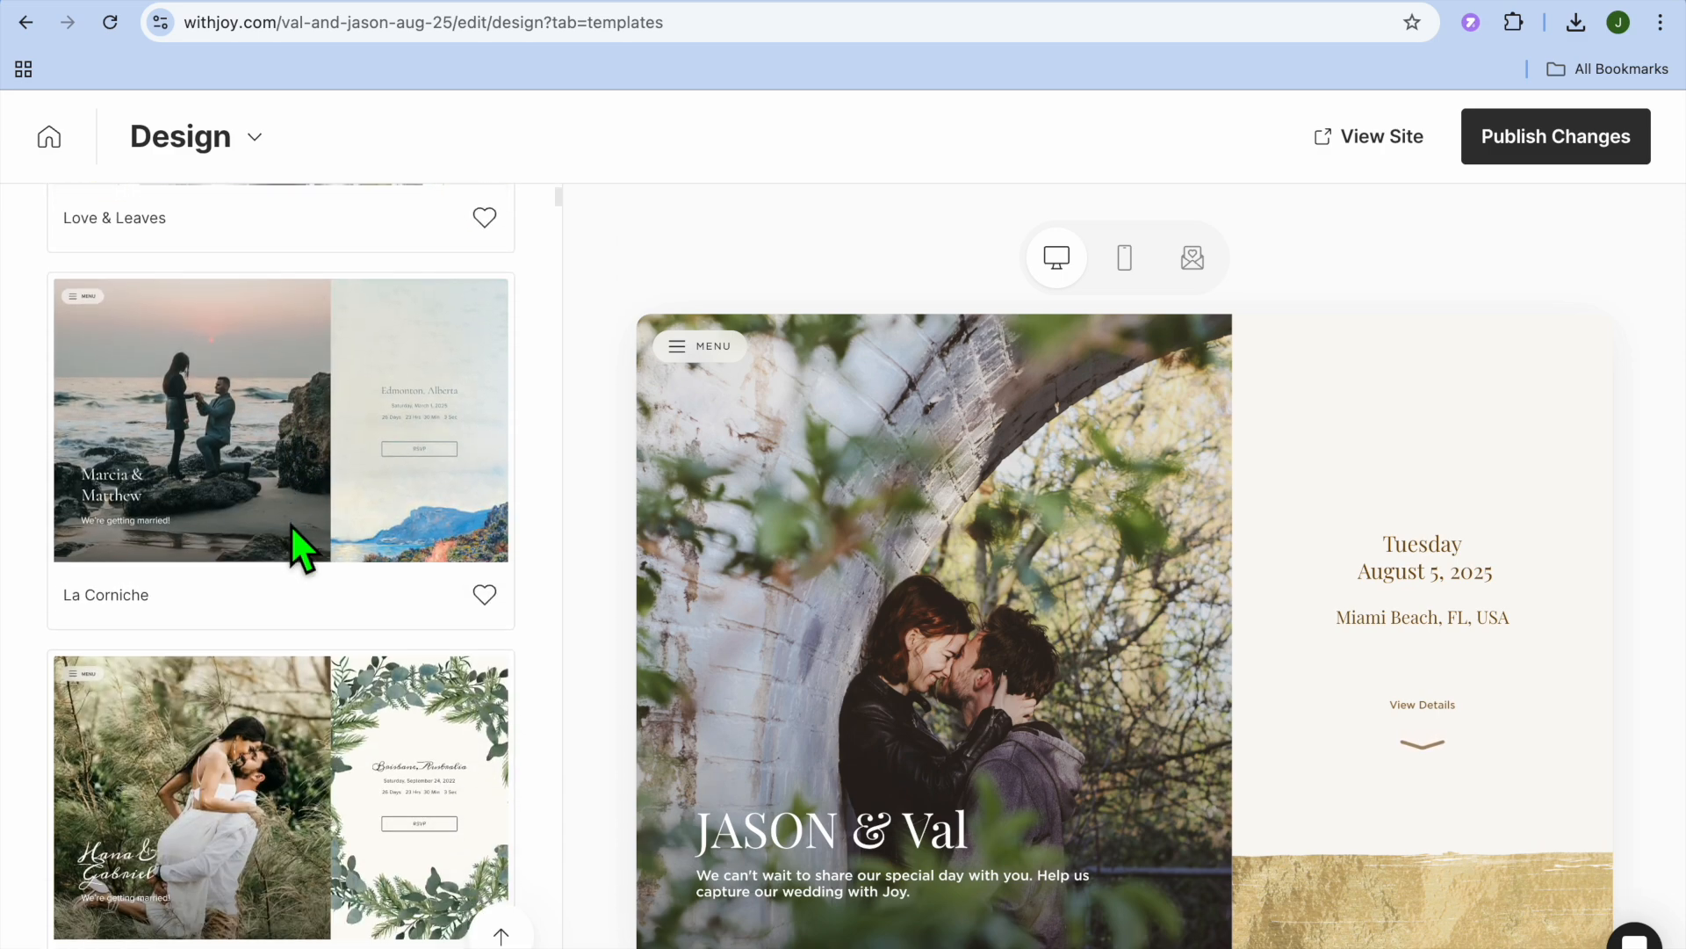
click(289, 777)
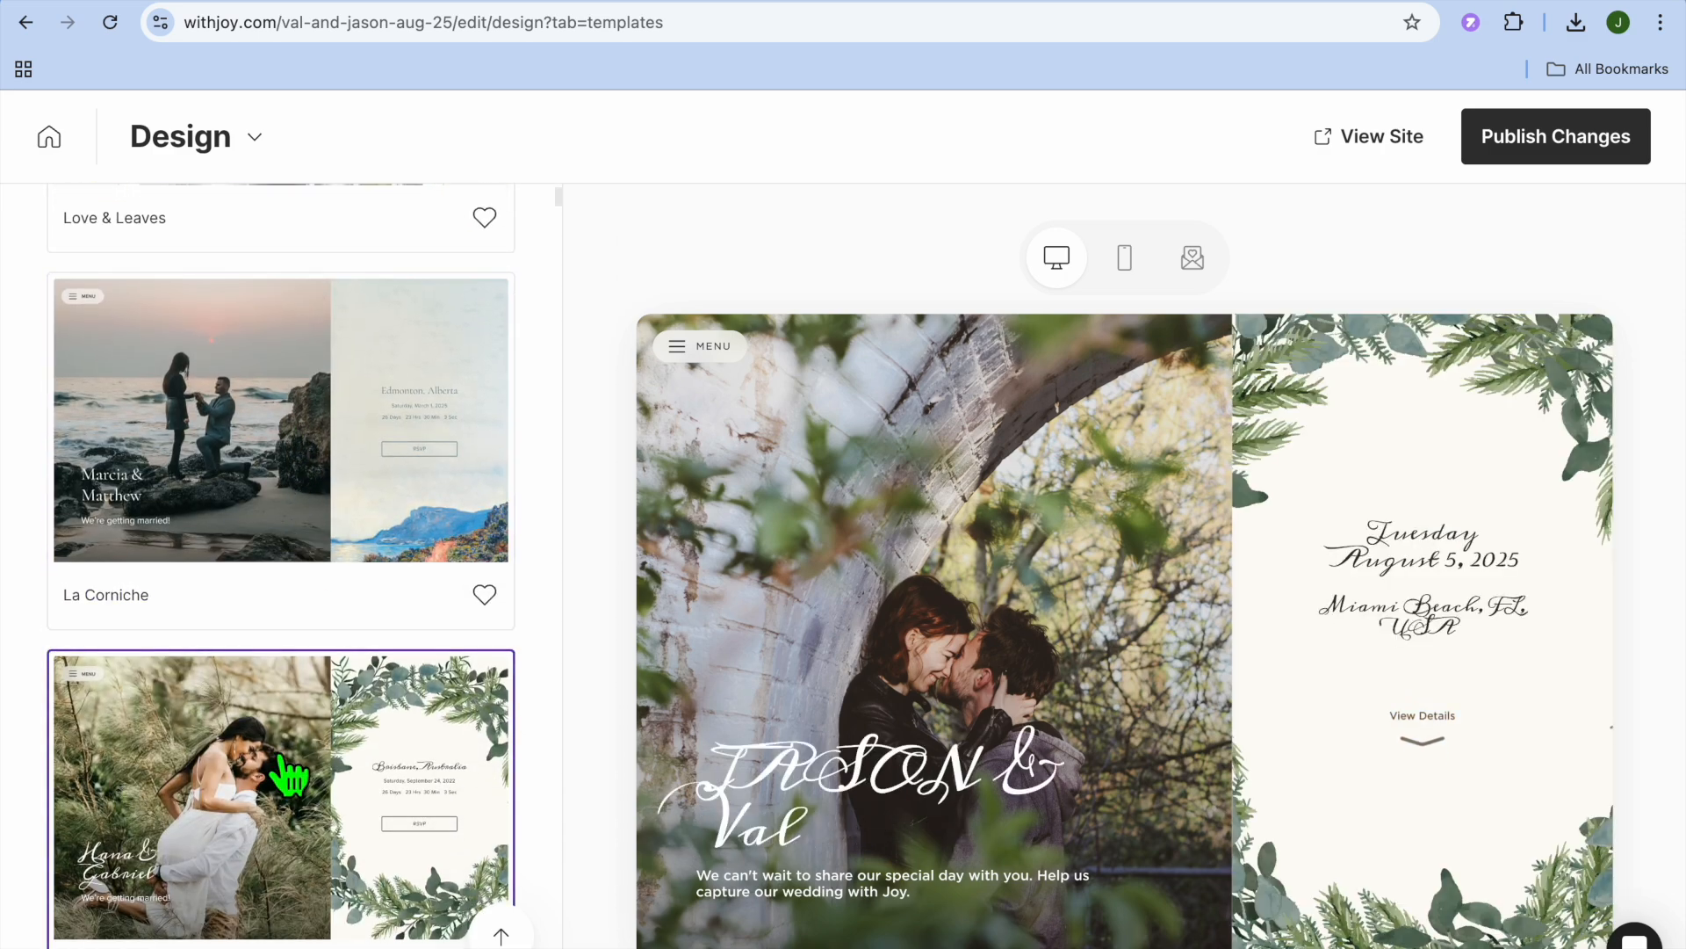
scroll(289, 776, down, 10)
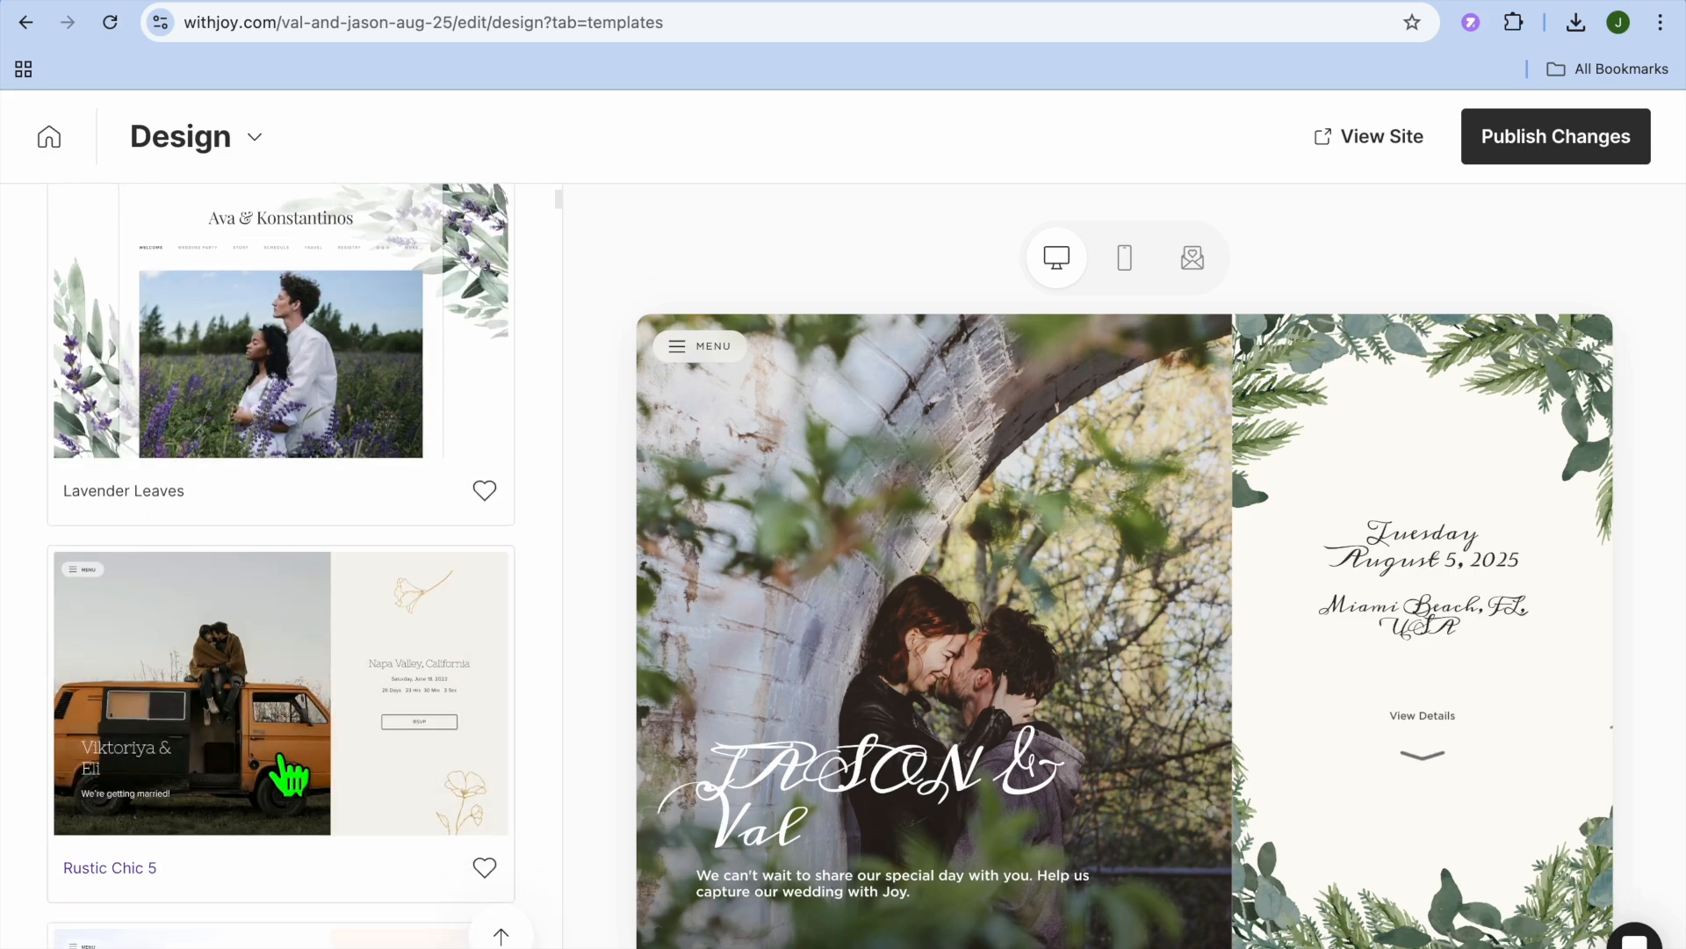
click(289, 777)
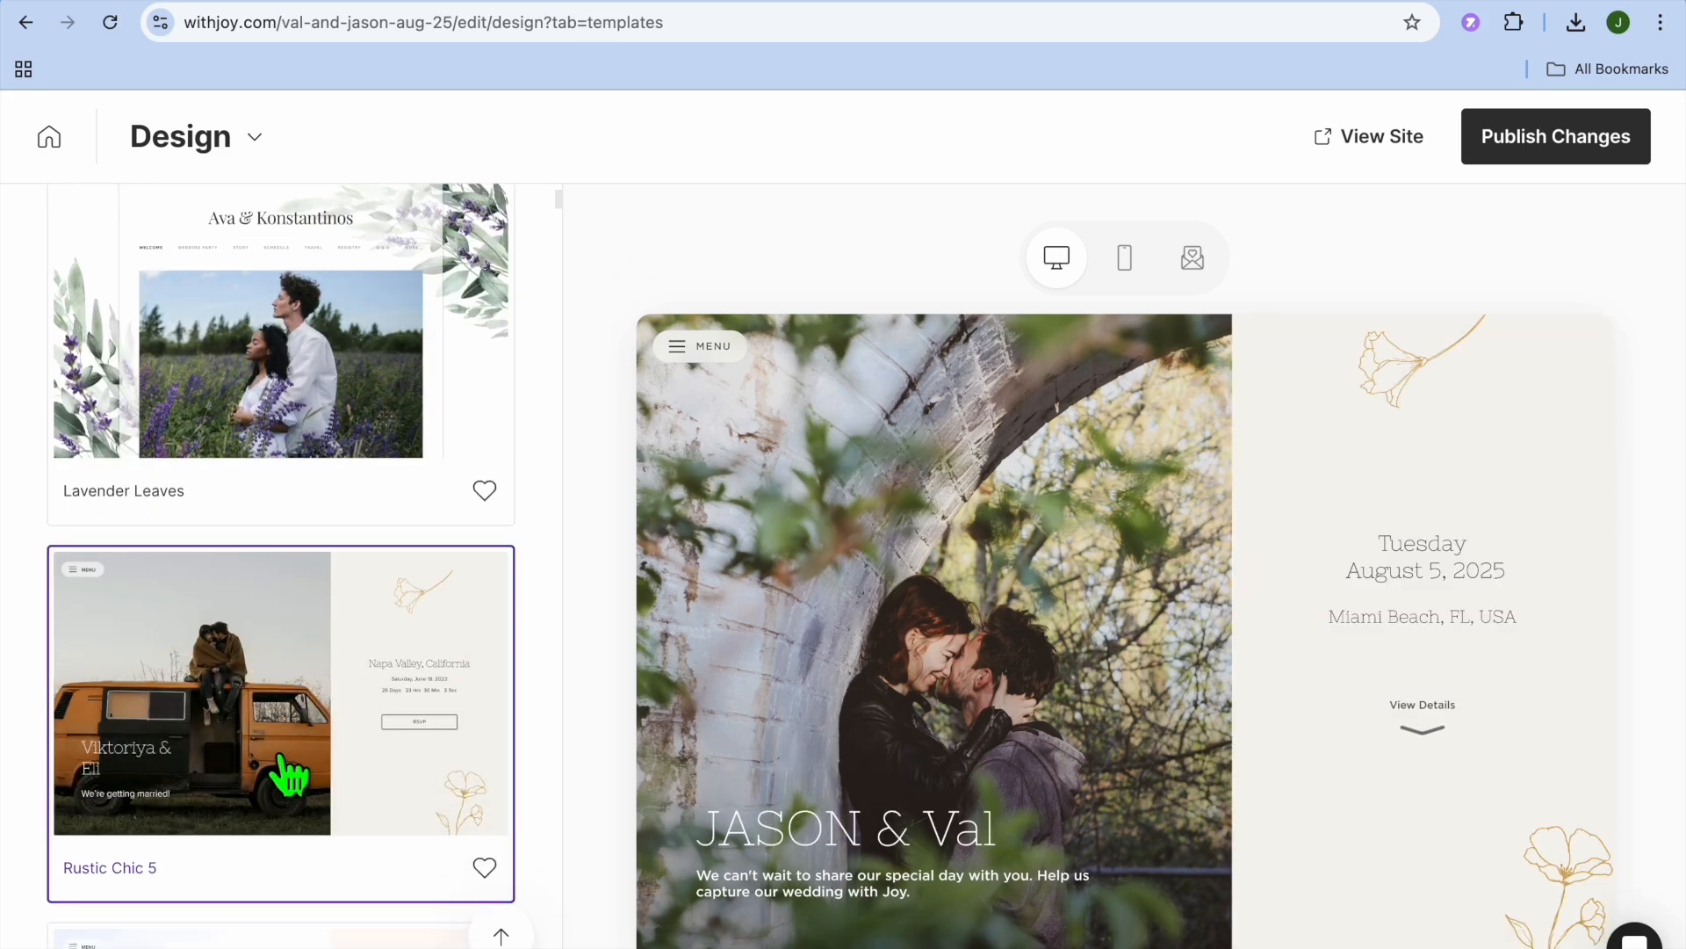
Step: Apply the Bohemian Eucalyptus template to the wedding website and glance through the remaining templates
scroll(288, 777, up, 10)
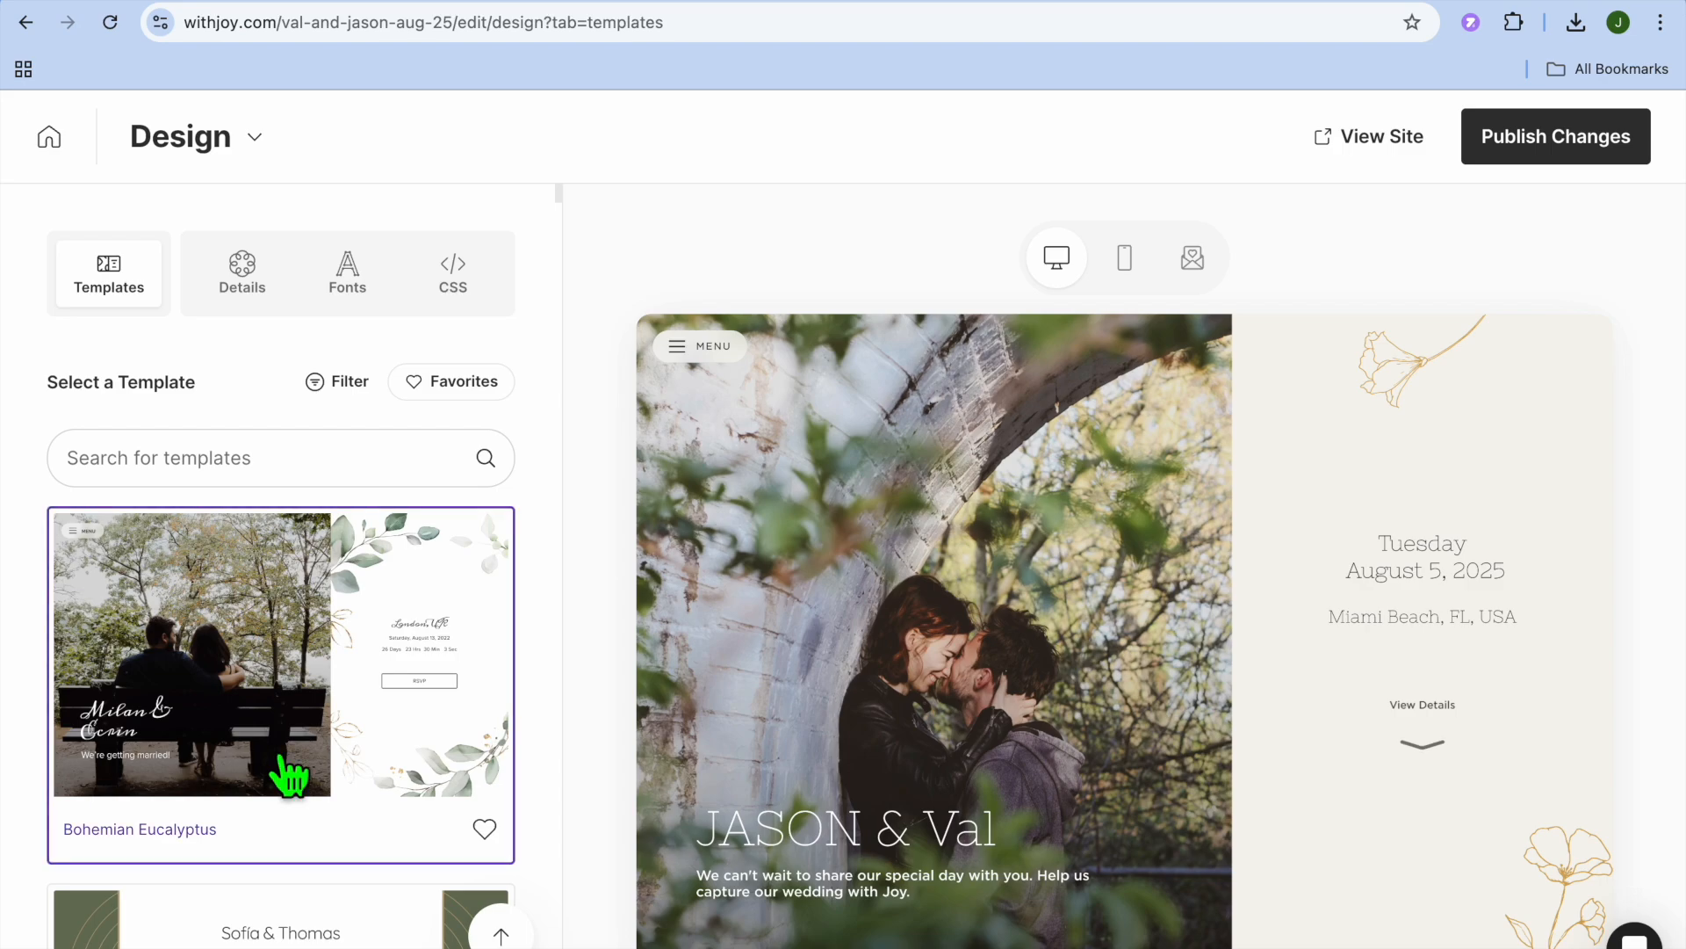
click(274, 686)
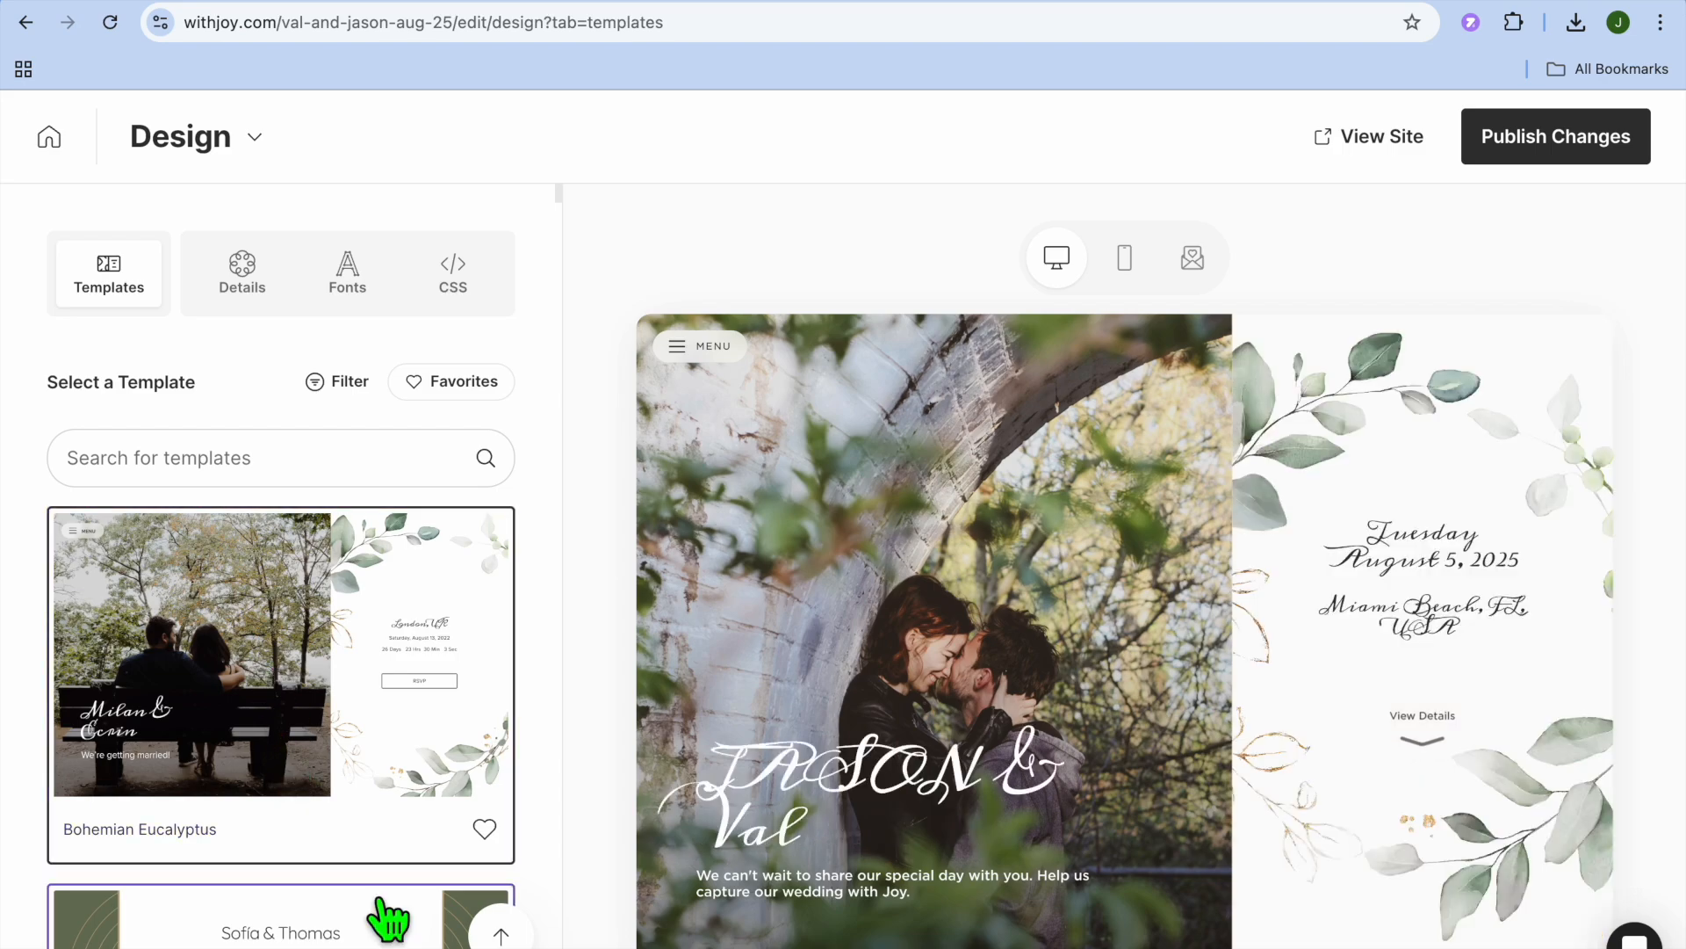
scroll(387, 917, down, 10)
scroll(387, 918, up, 10)
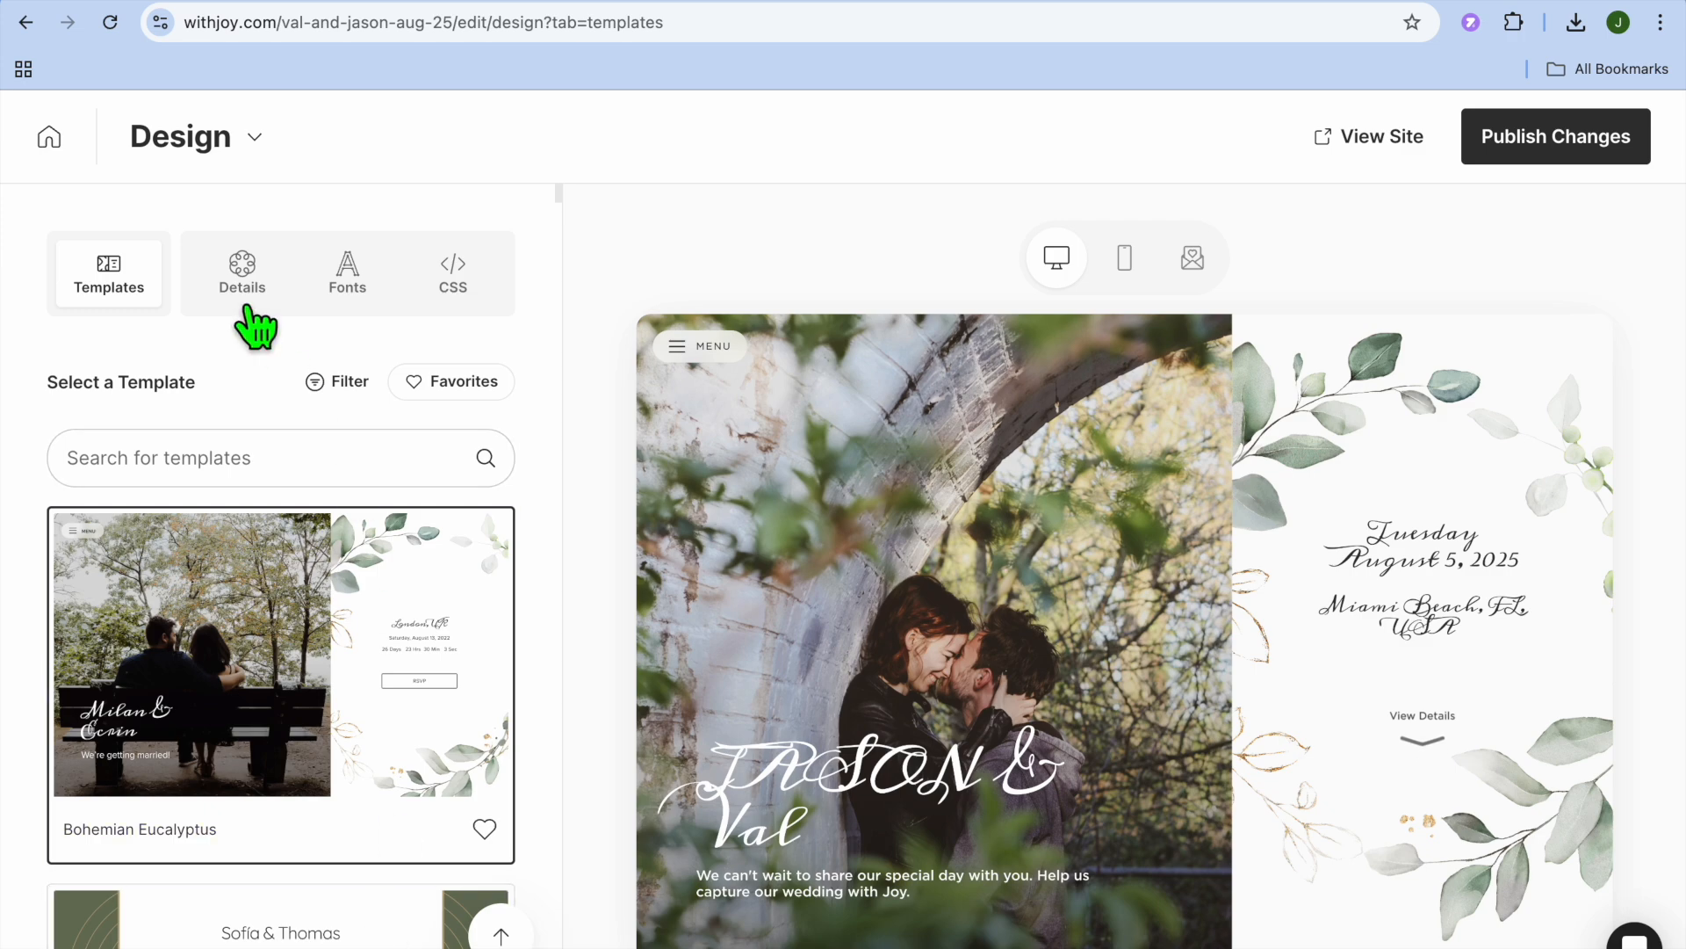
Step: Switch the website layout to Multi-Page in the design details and browse the available art designs
click(247, 290)
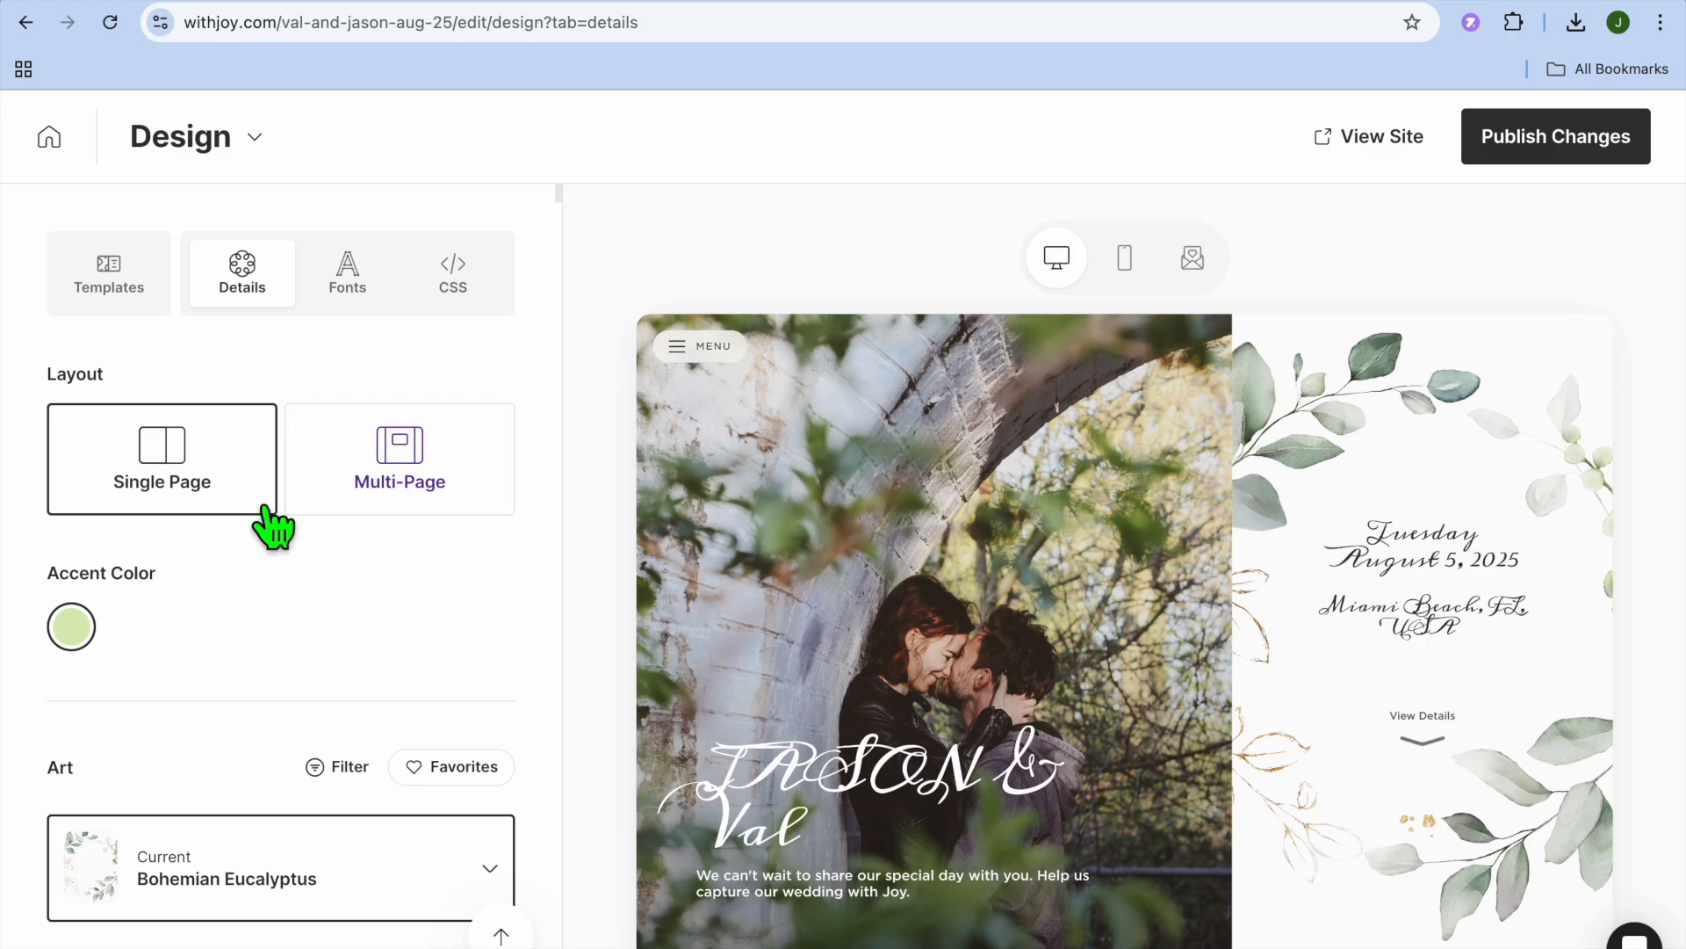
click(408, 482)
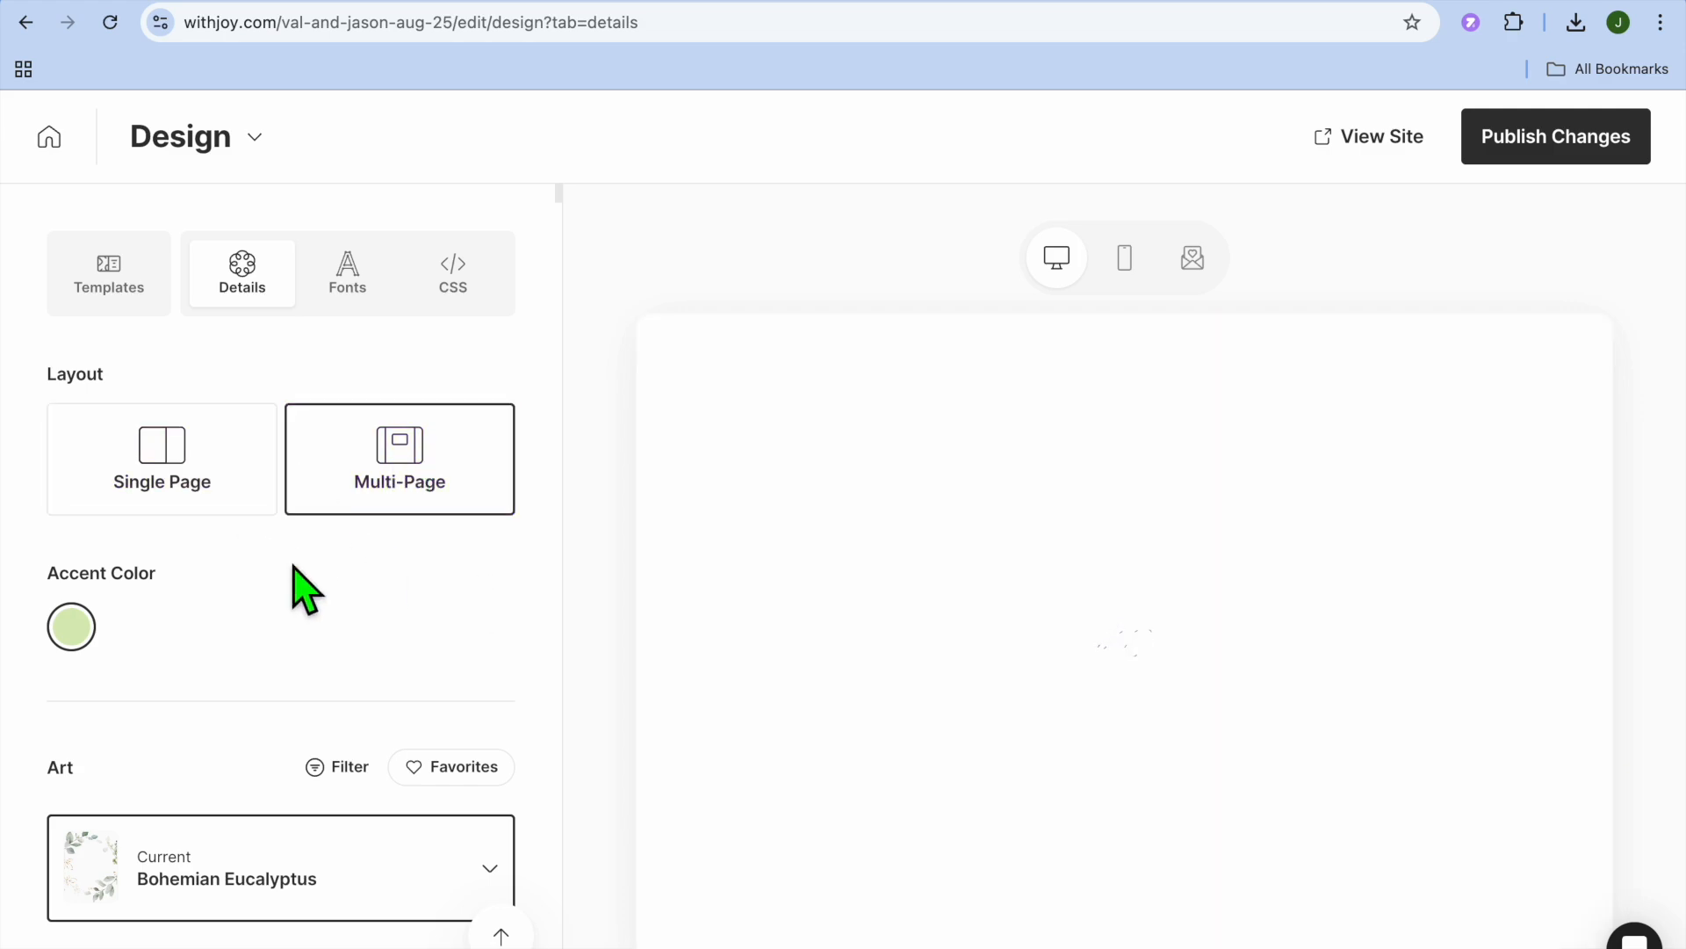
scroll(303, 593, down, 2)
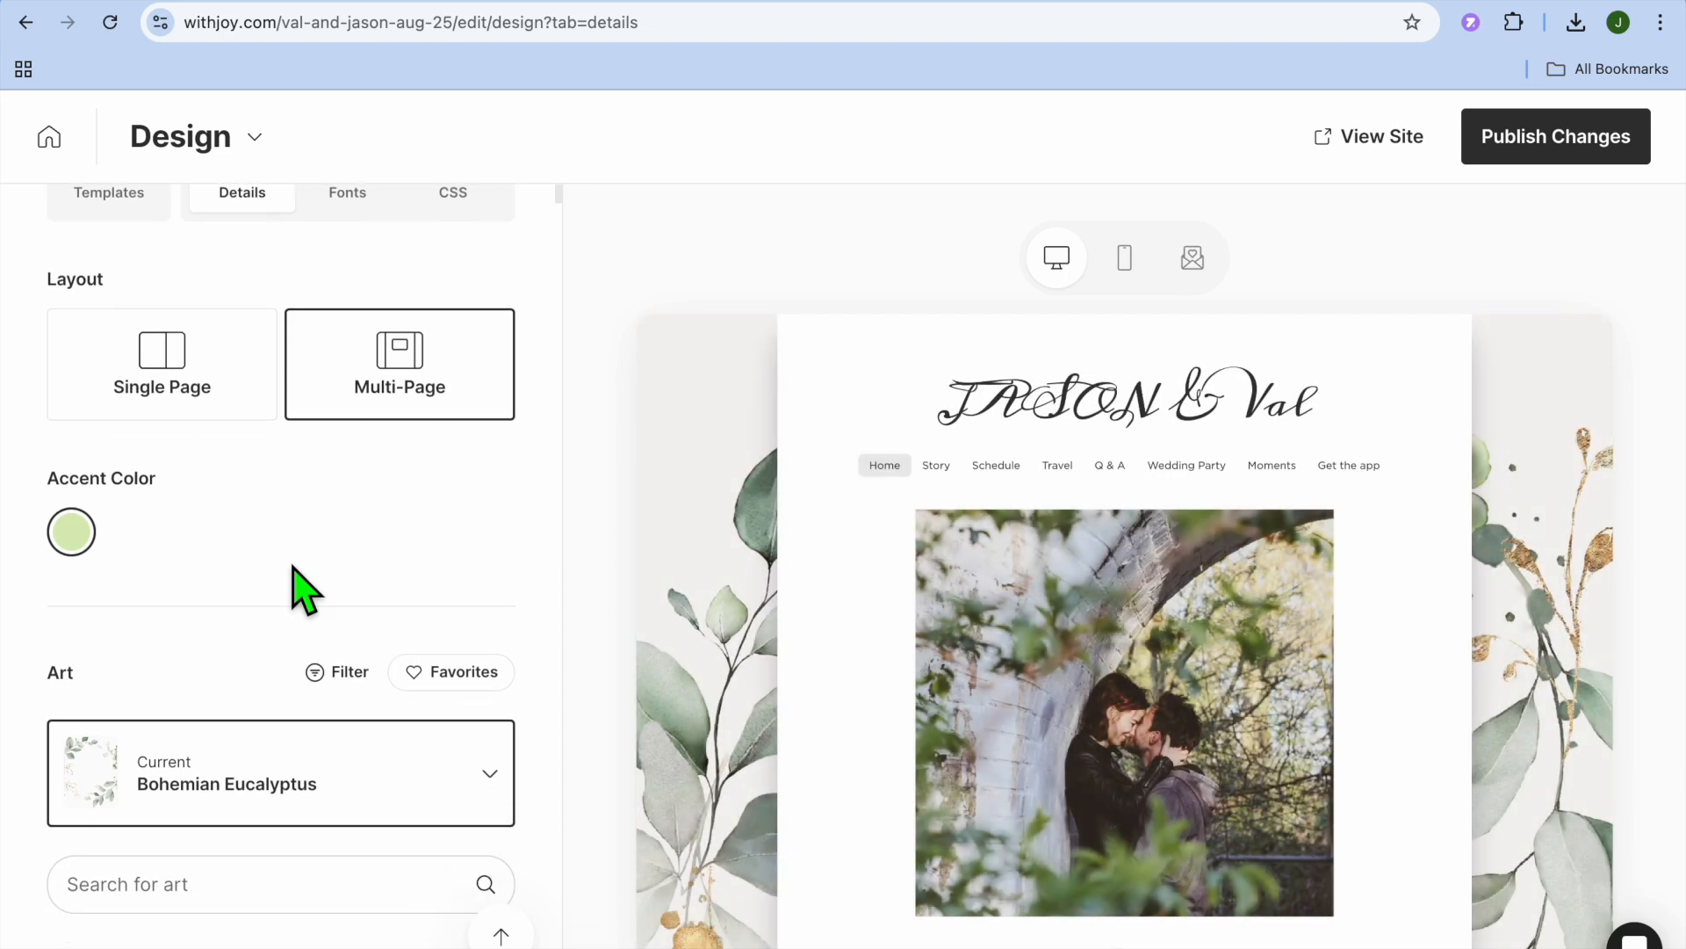
scroll(290, 682, down, 7)
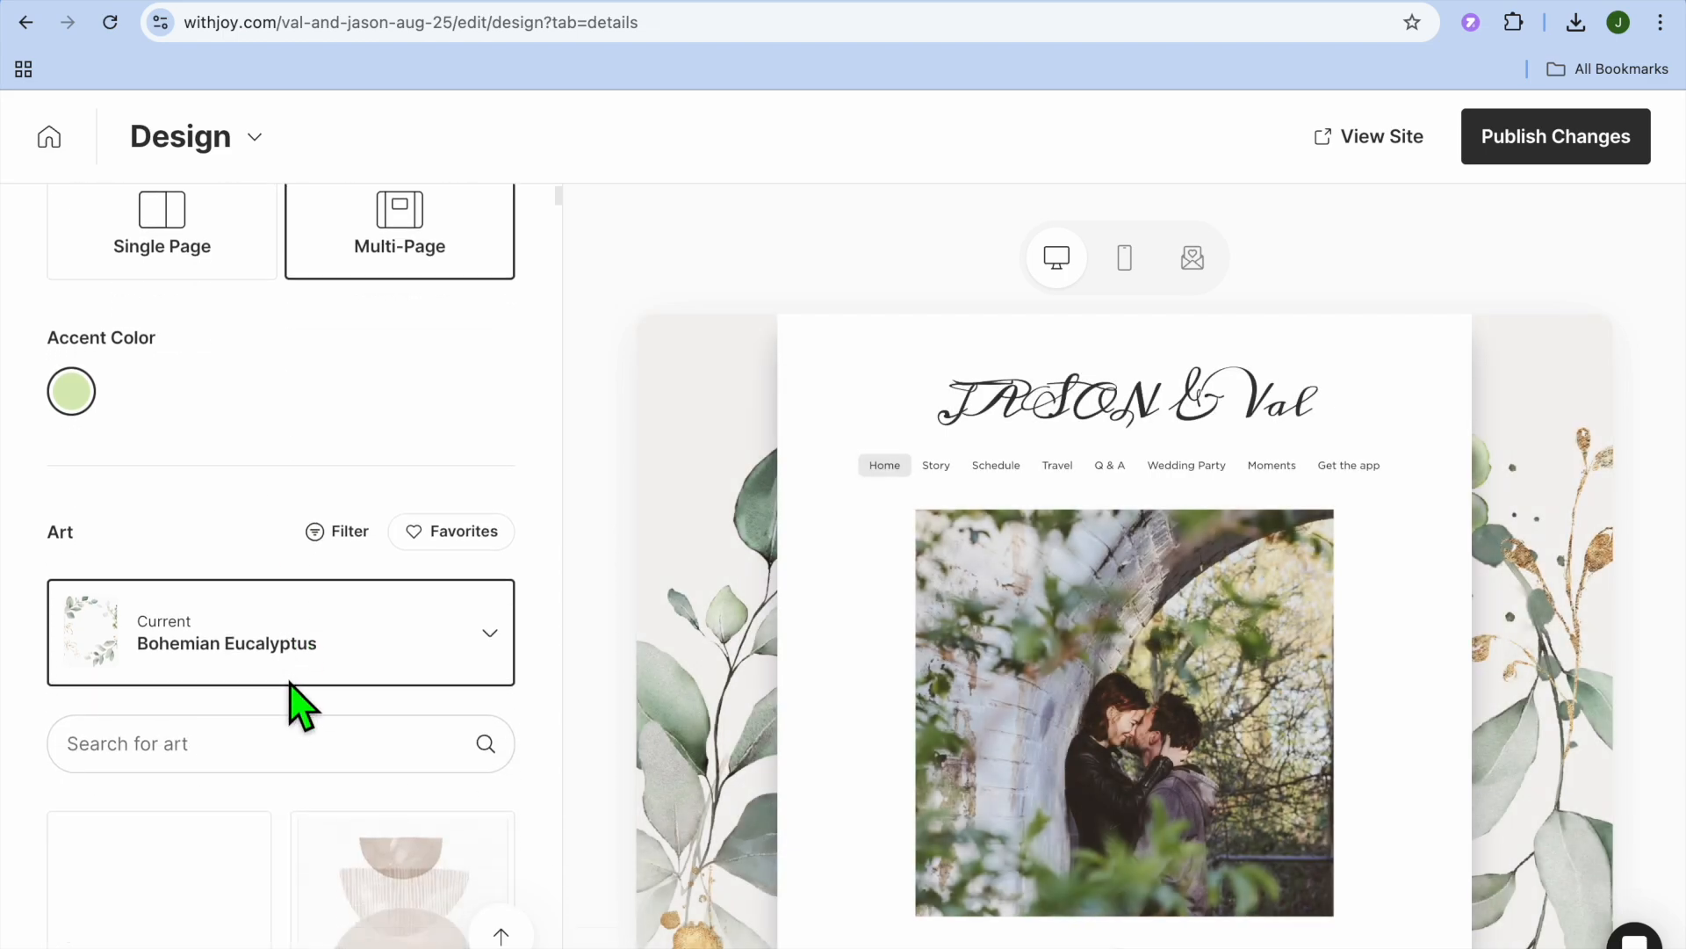
scroll(299, 703, down, 2)
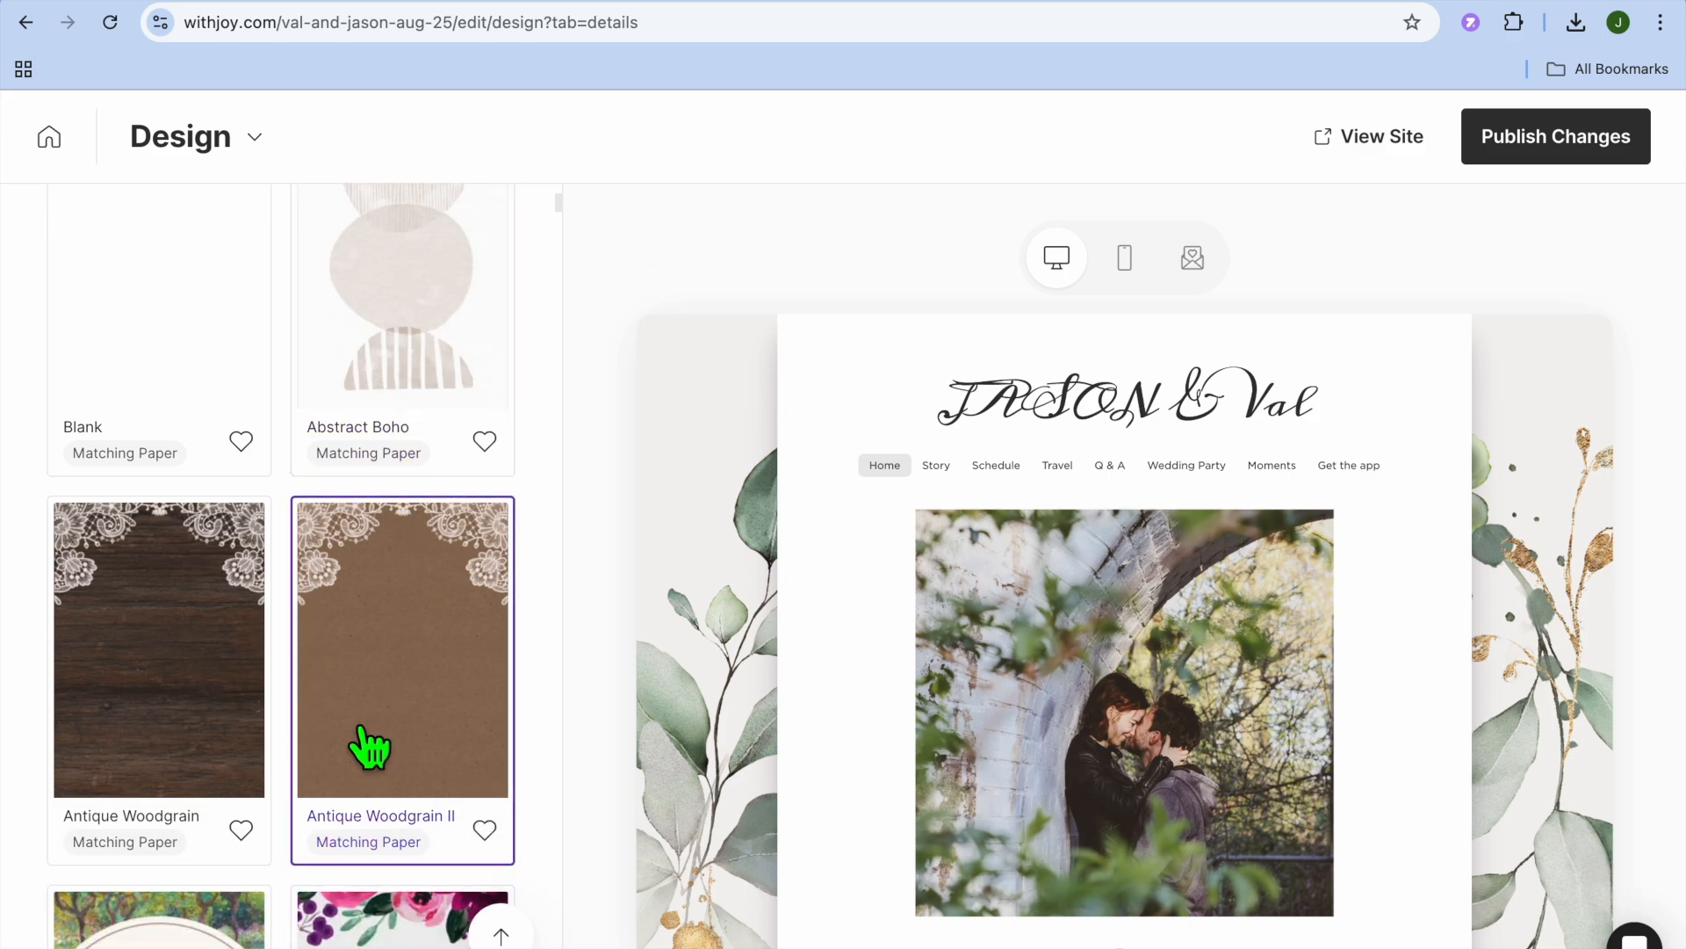
scroll(369, 746, up, 11)
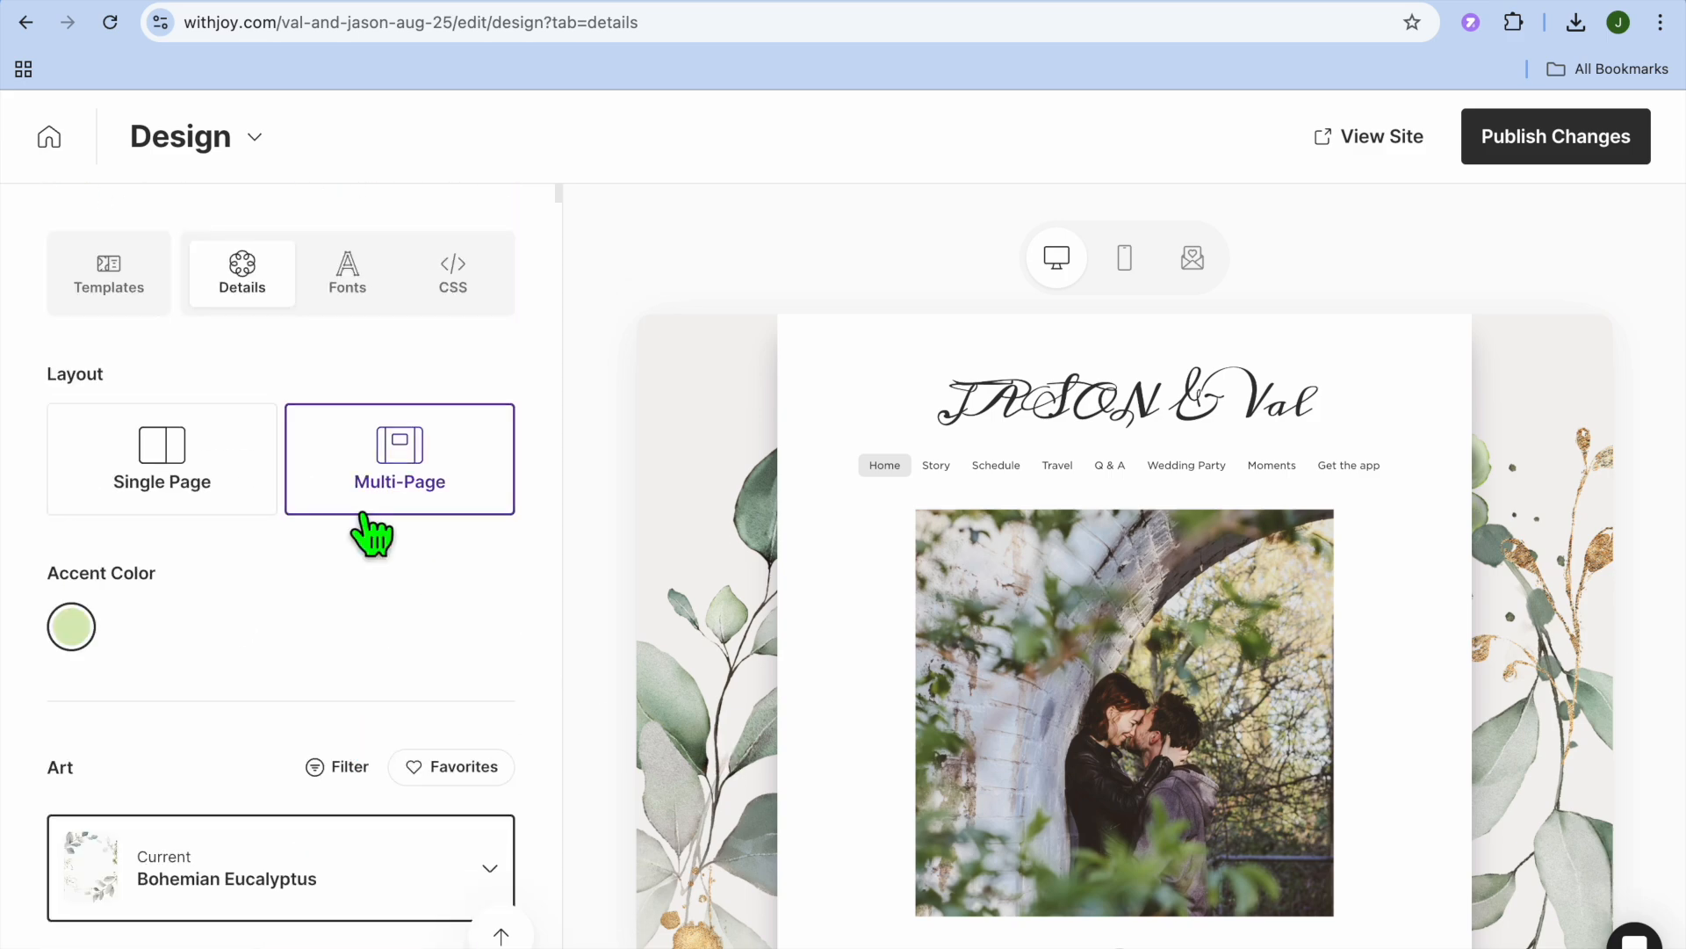
Step: Open the editing options for the home page's main photo and close them without changing anything
click(1117, 685)
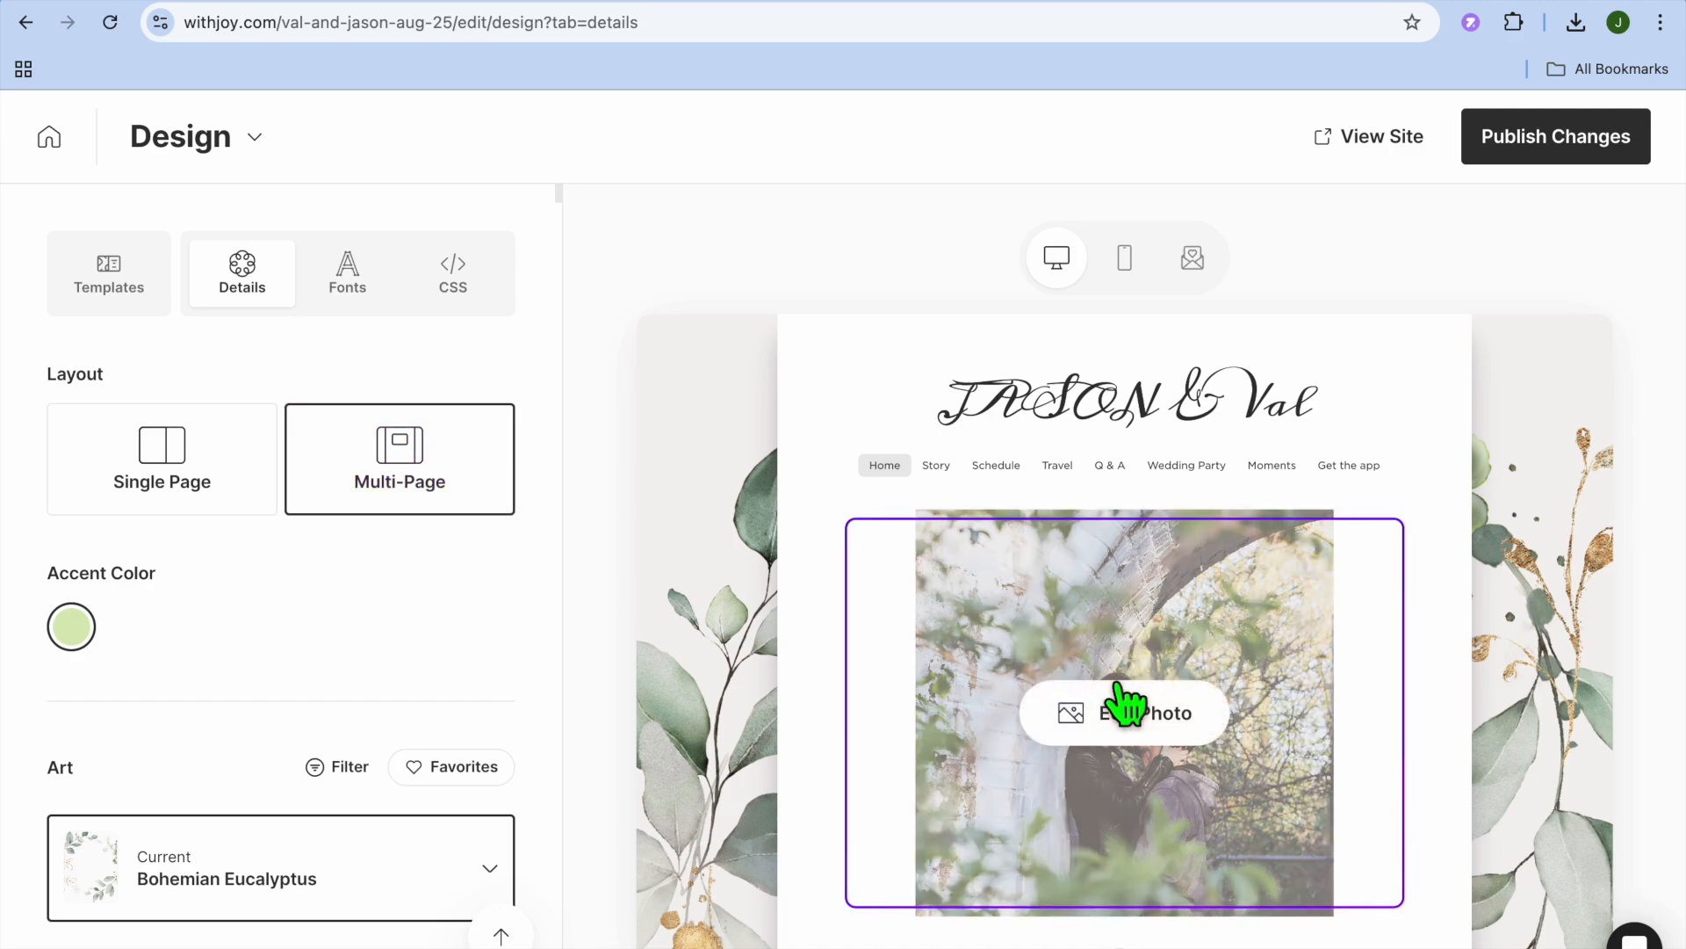
click(1175, 735)
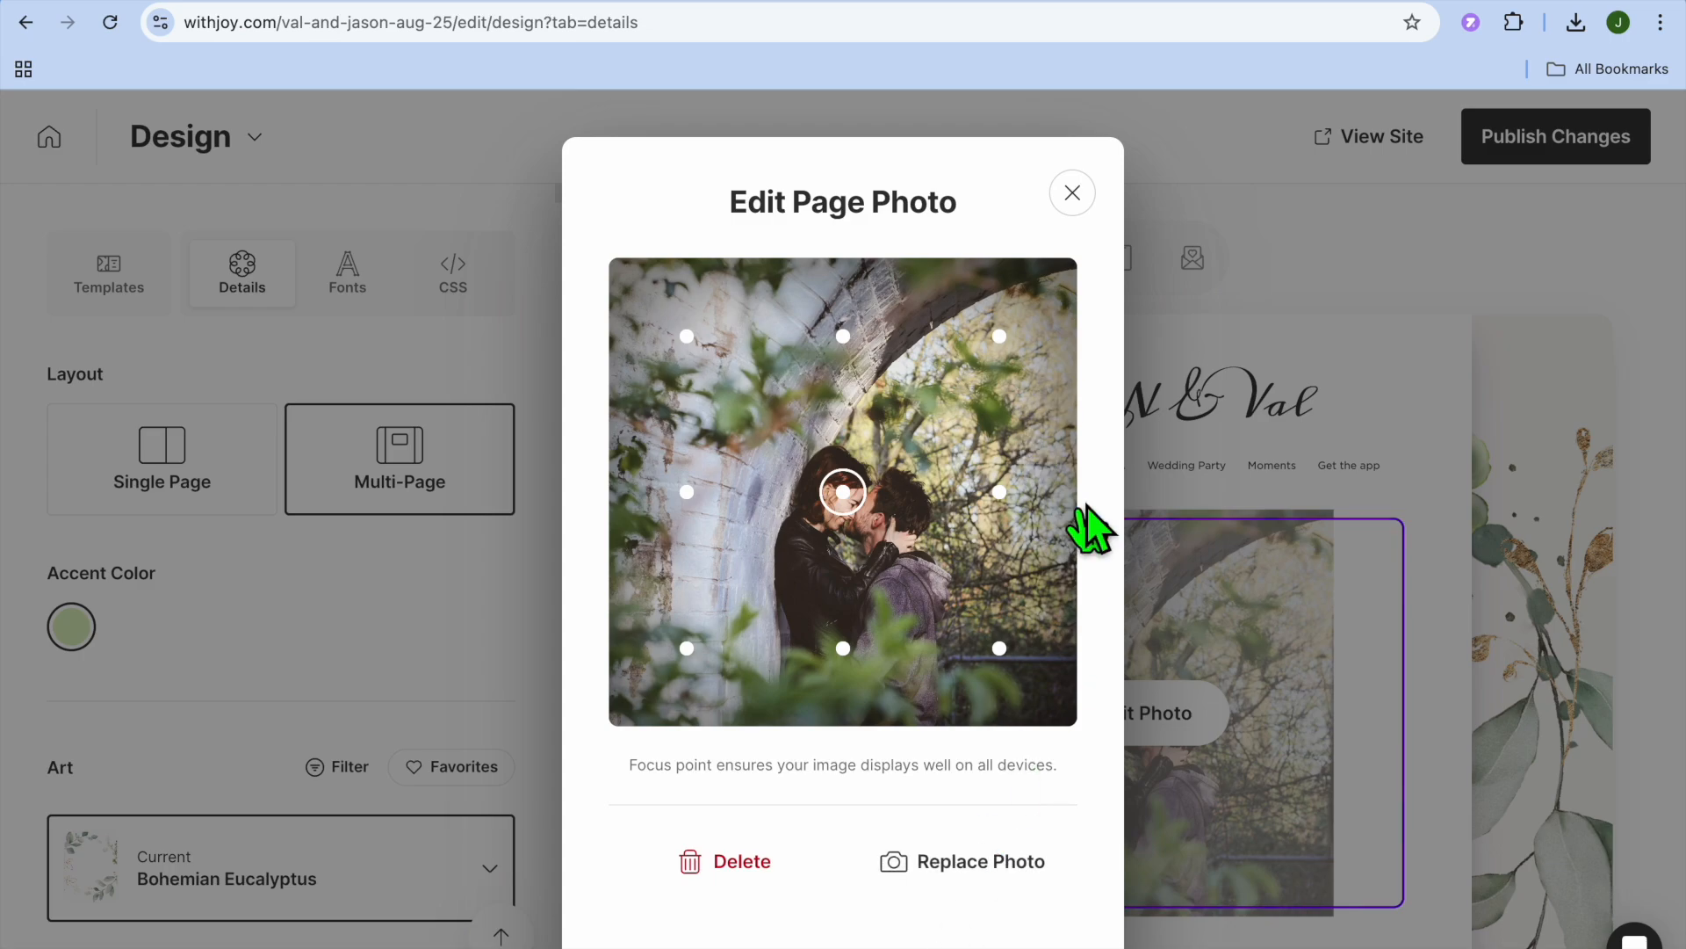
click(1073, 194)
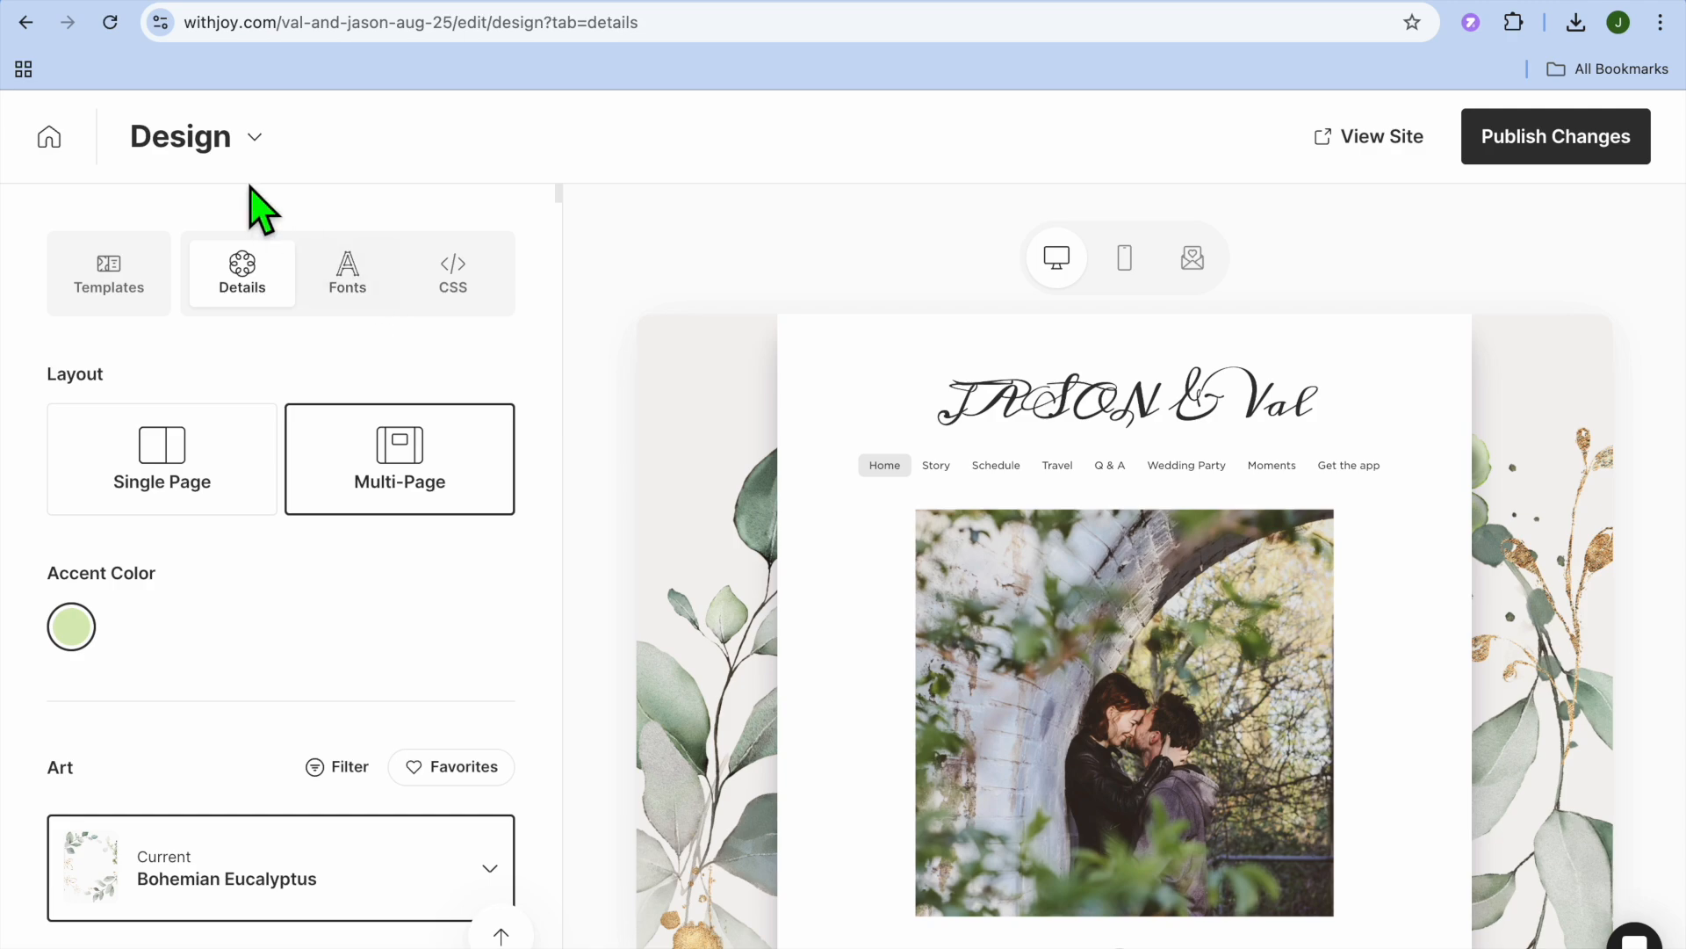
Step: Open the Home page for editing and review its event info, greetings, announcement banner and event countdown settings
click(254, 138)
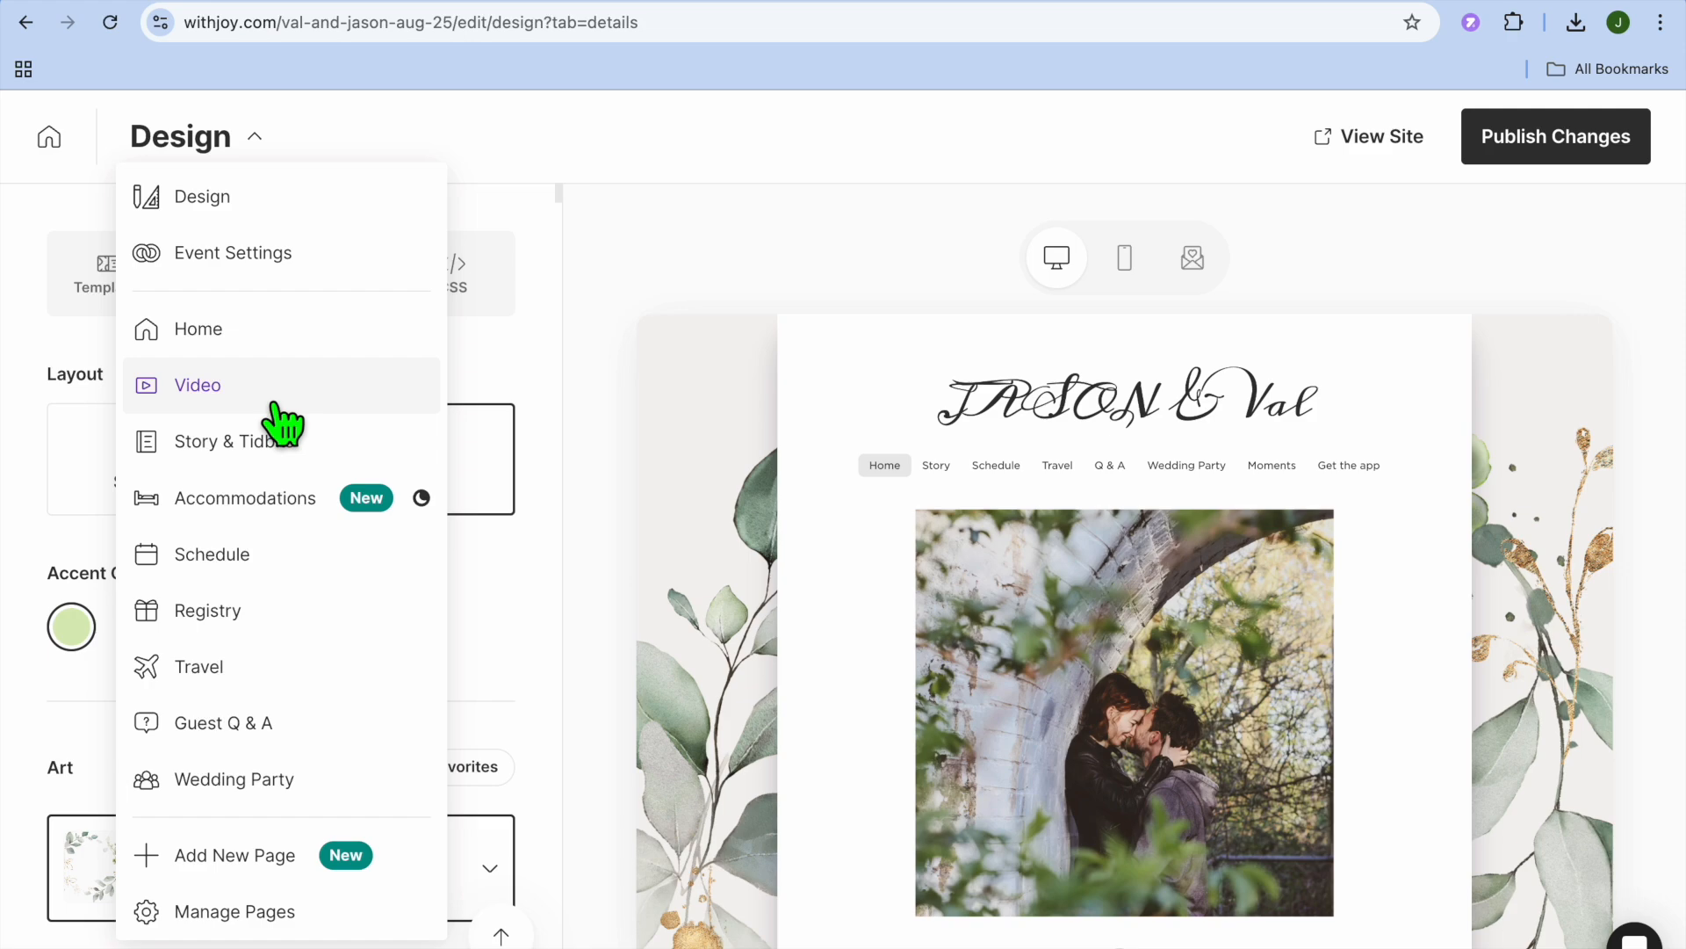
click(263, 349)
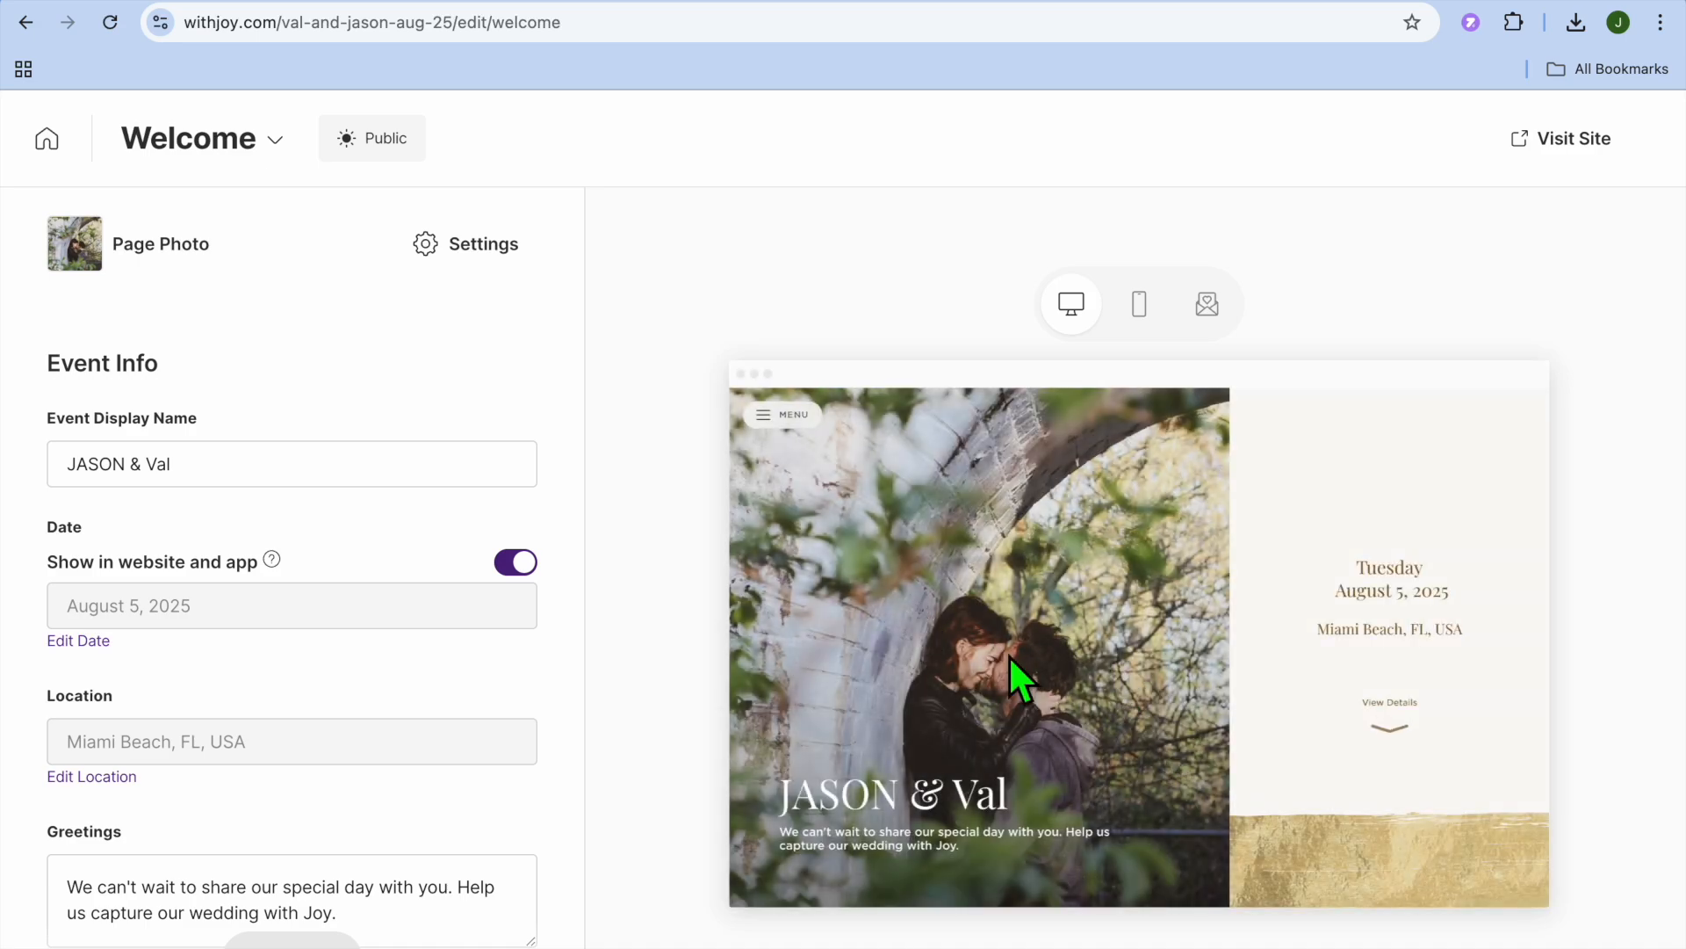
click(271, 474)
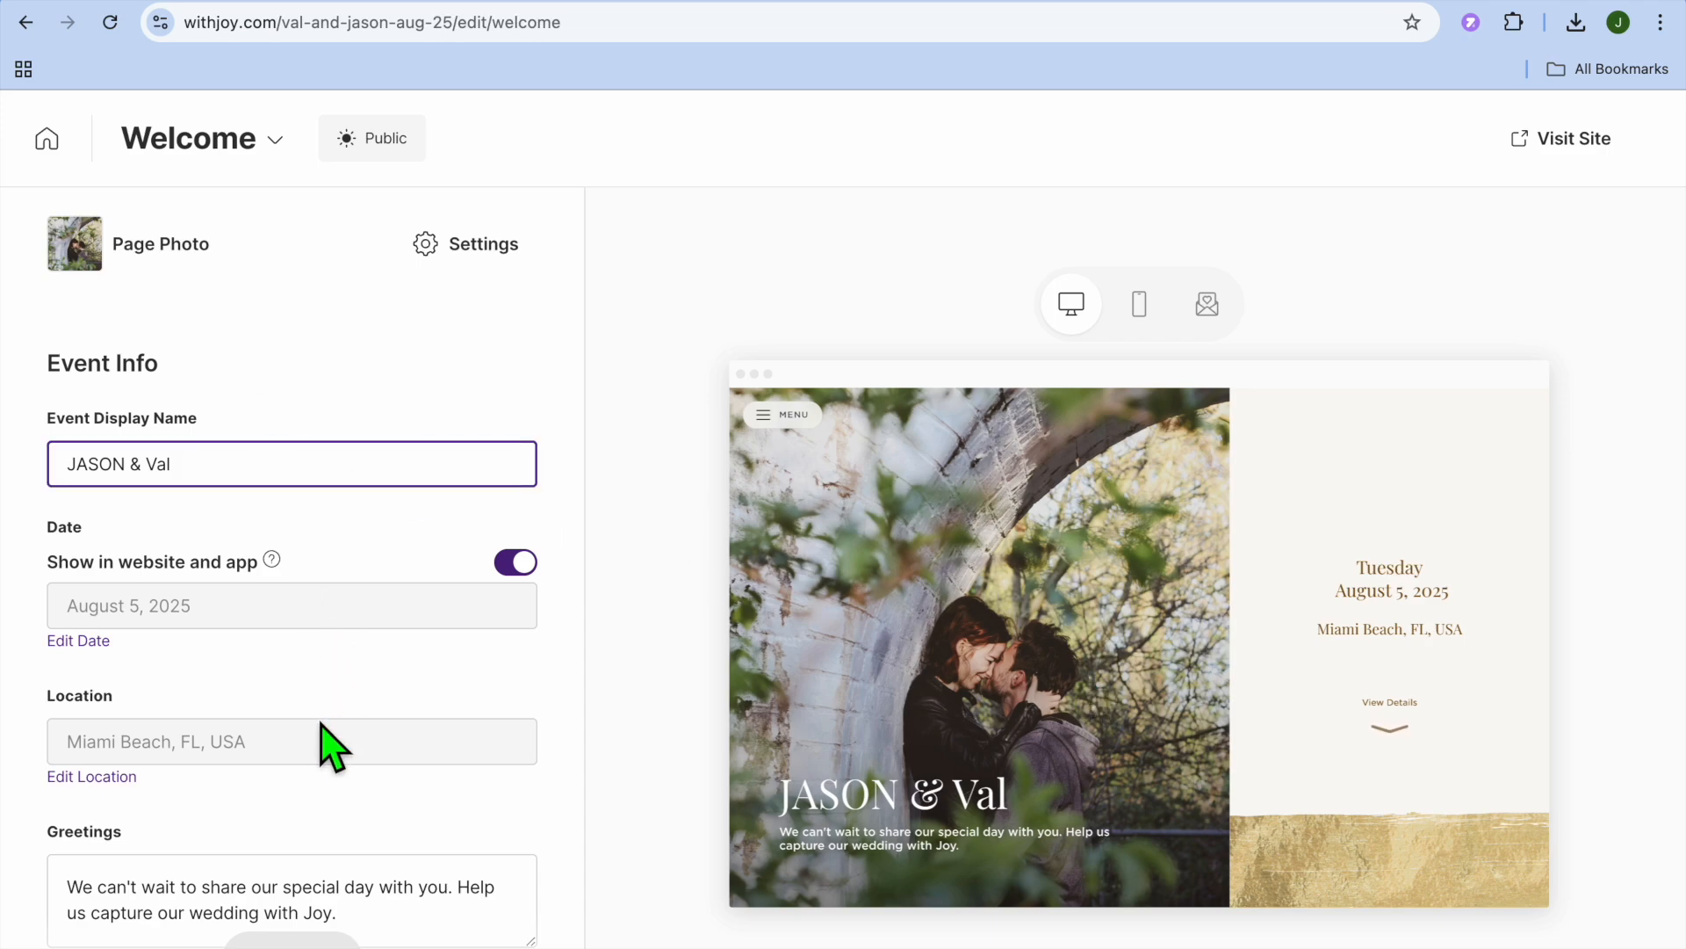
scroll(331, 745, down, 5)
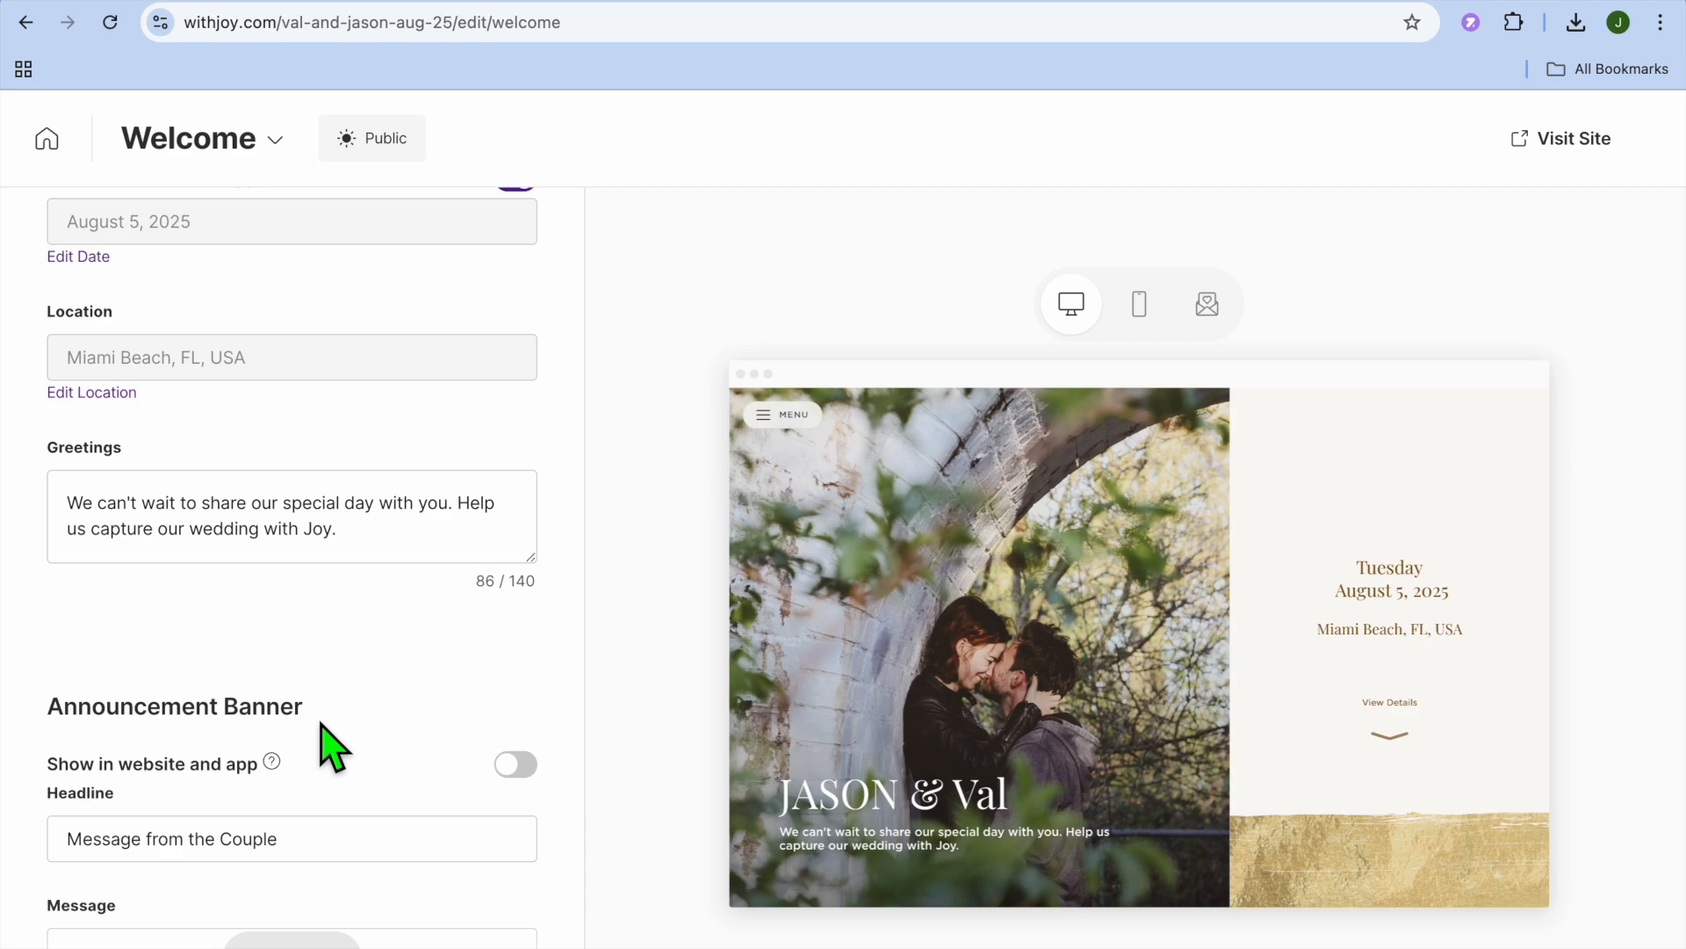
scroll(331, 744, down, 5)
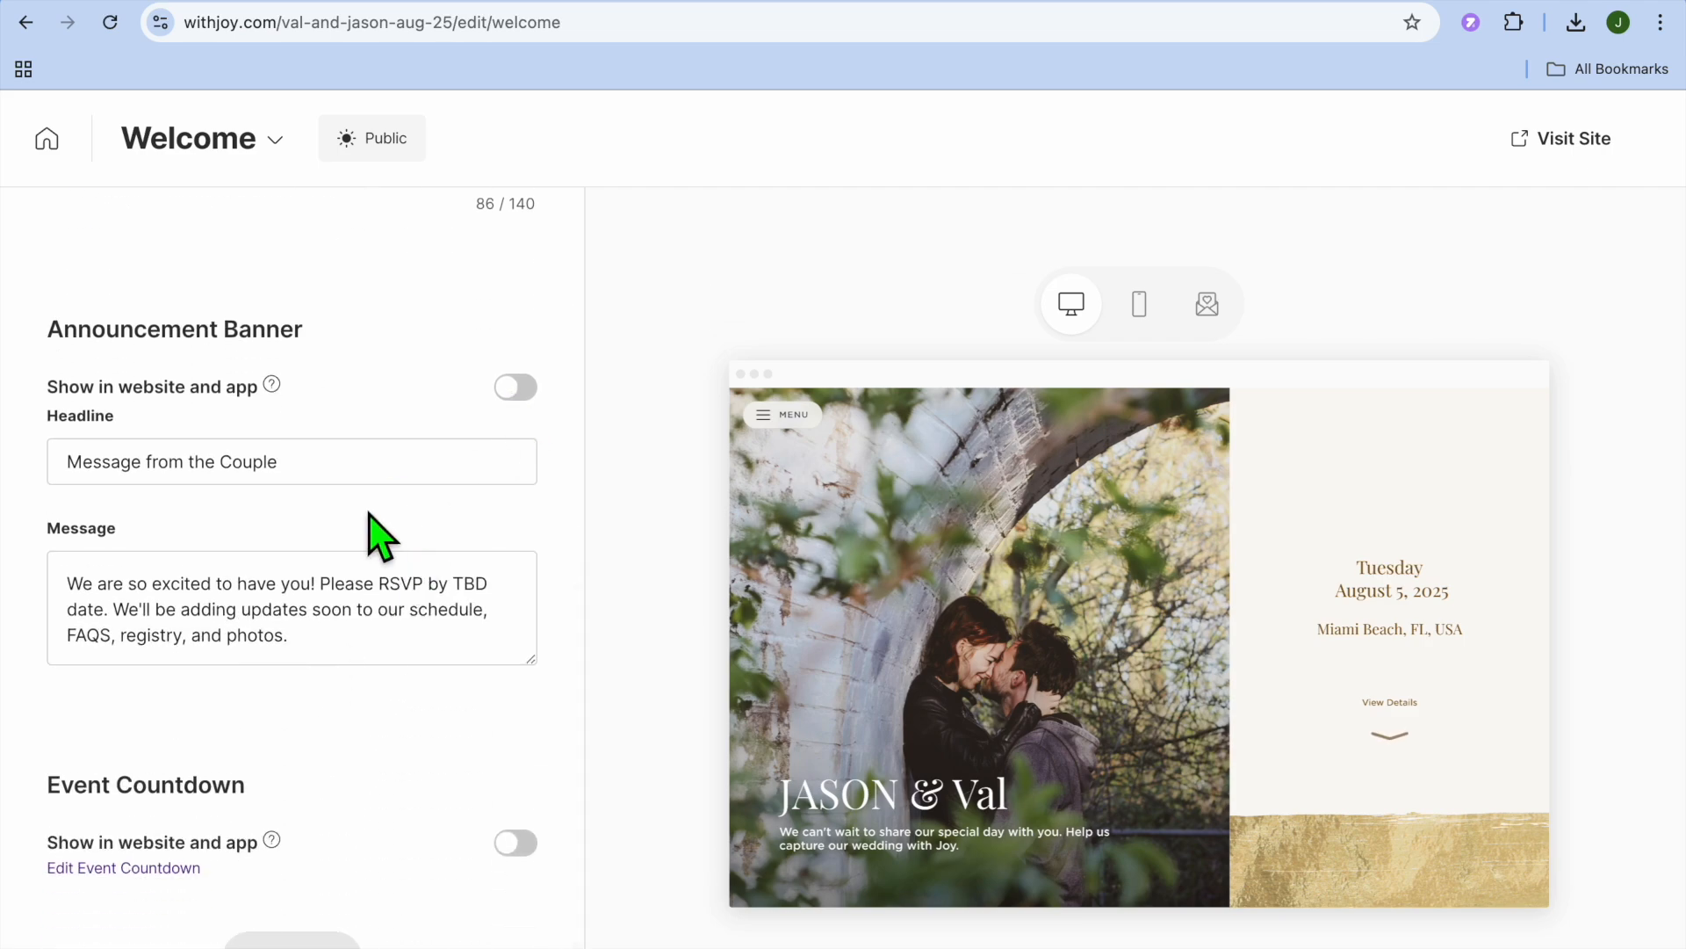
scroll(380, 535, up, 10)
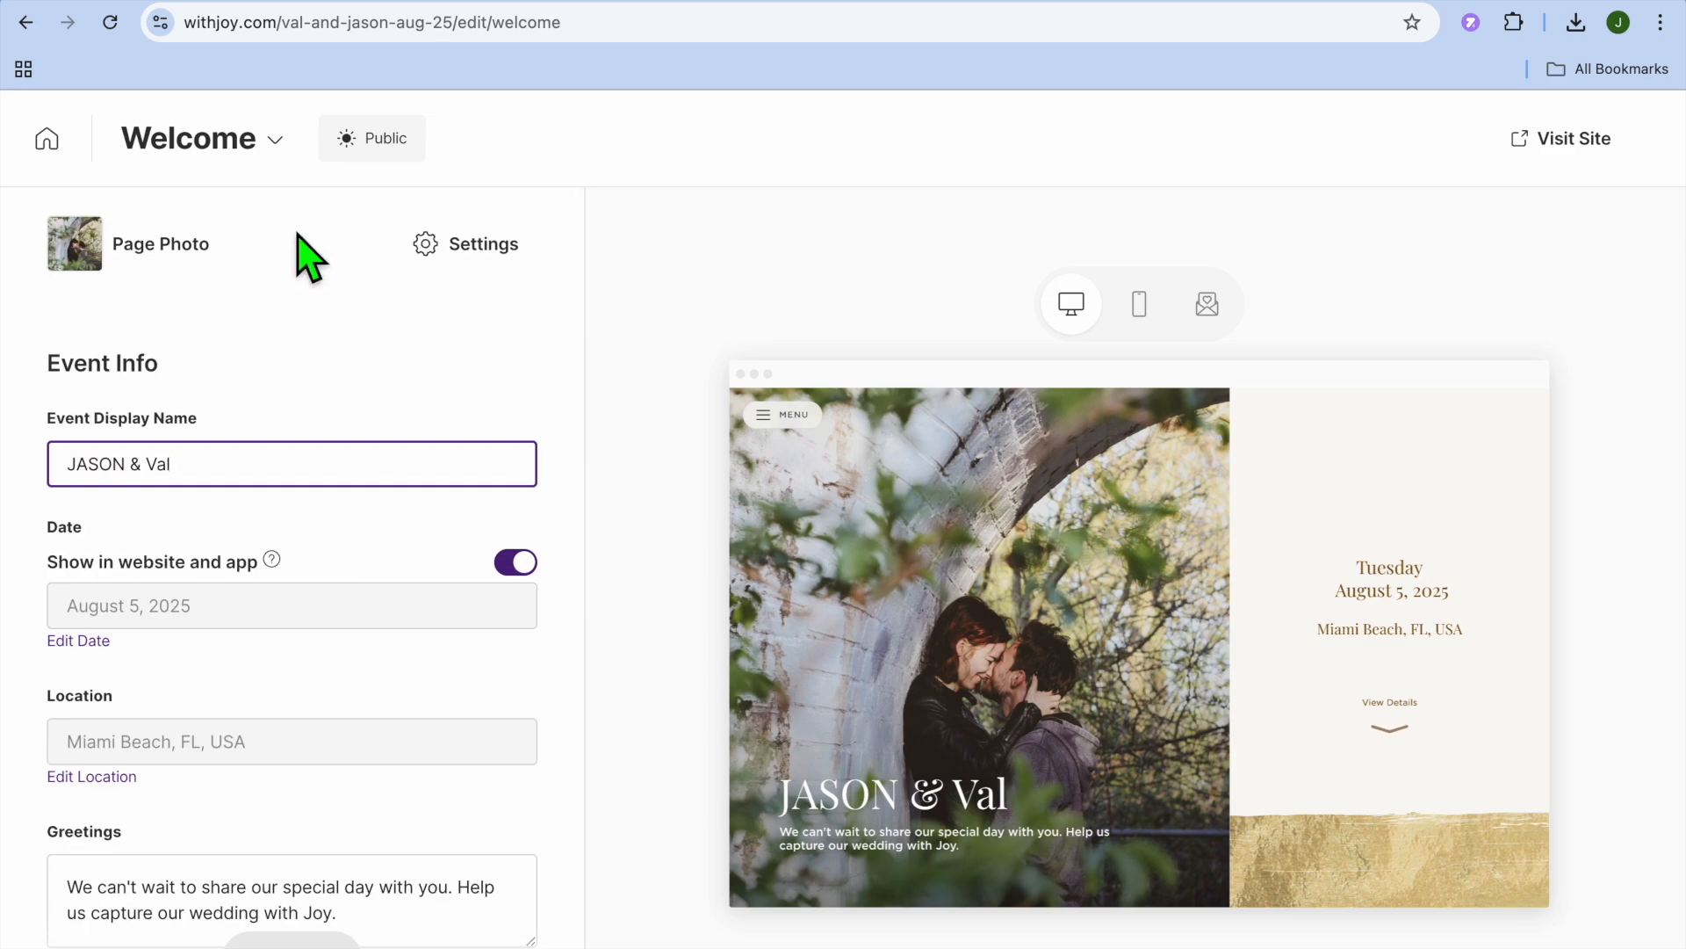
Step: Open the Story page for editing and review its how-you-met text, preview and page photo options
click(276, 145)
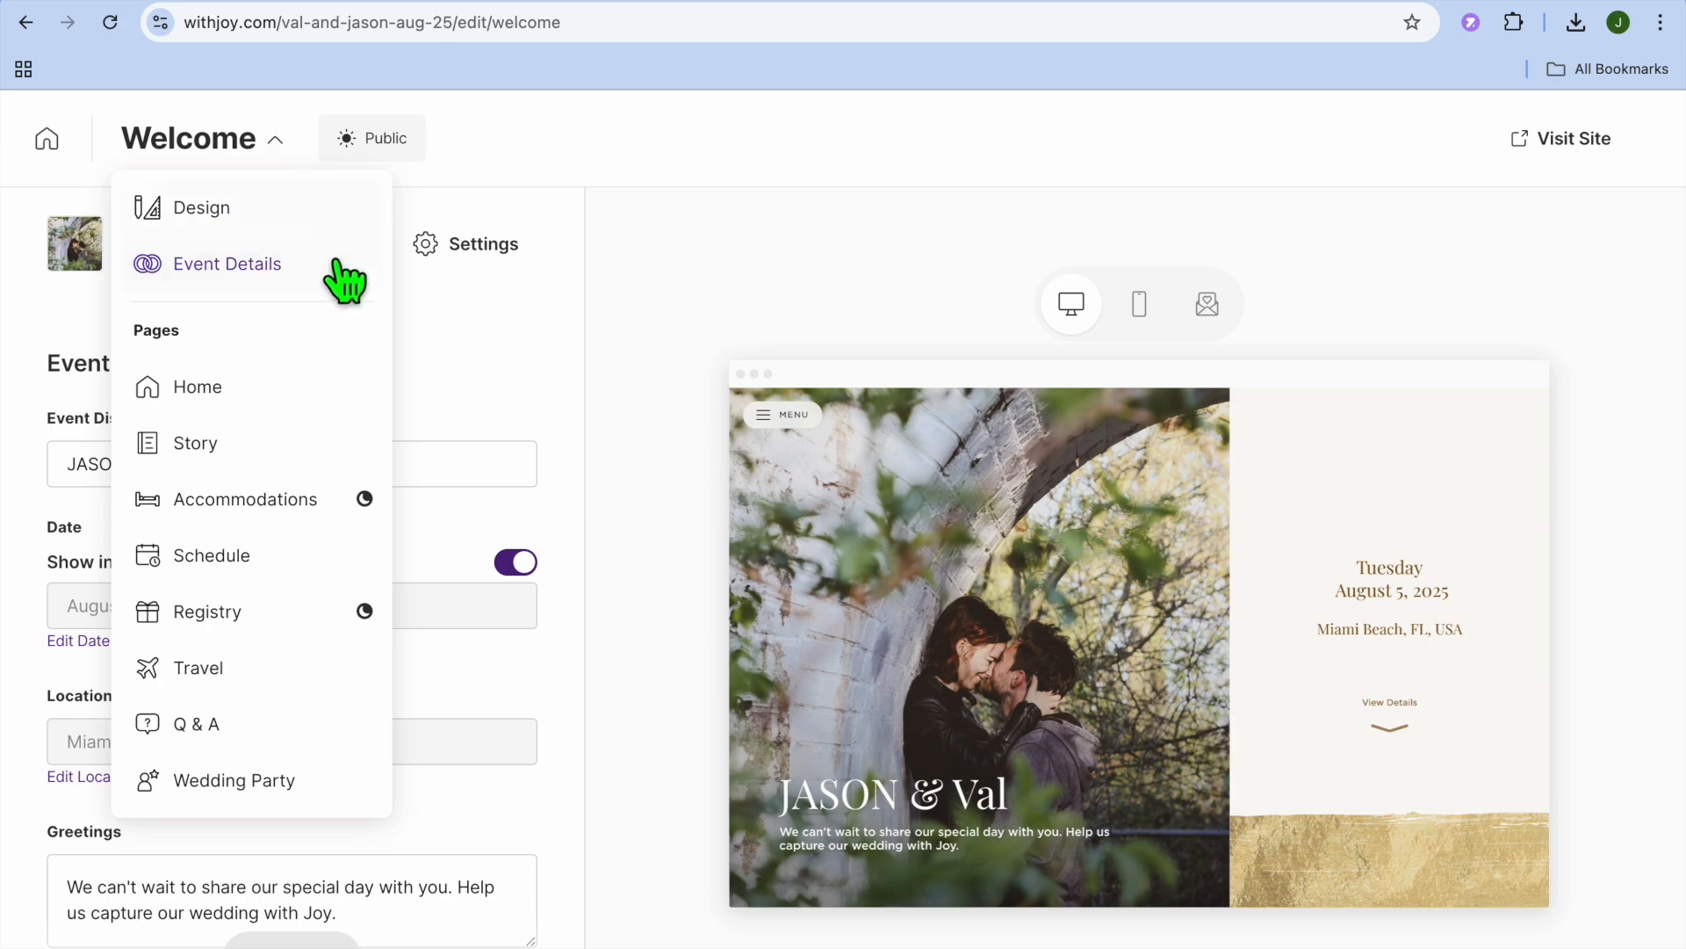
click(279, 466)
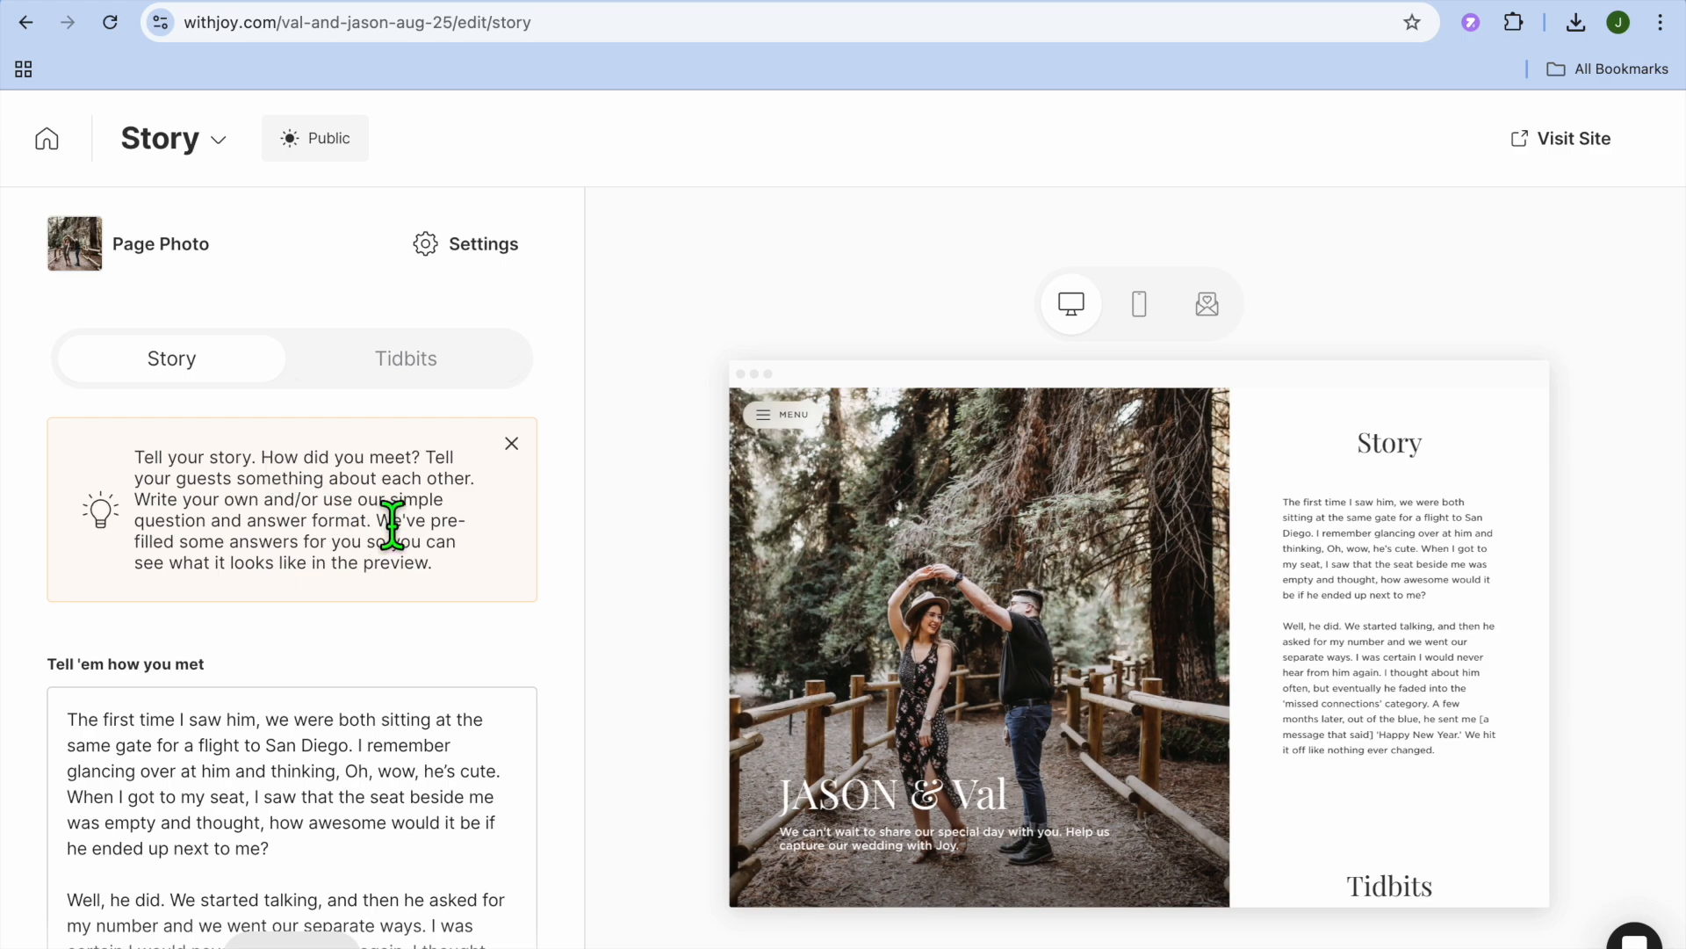
scroll(403, 802, down, 3)
click(403, 564)
drag(71, 488, 236, 587)
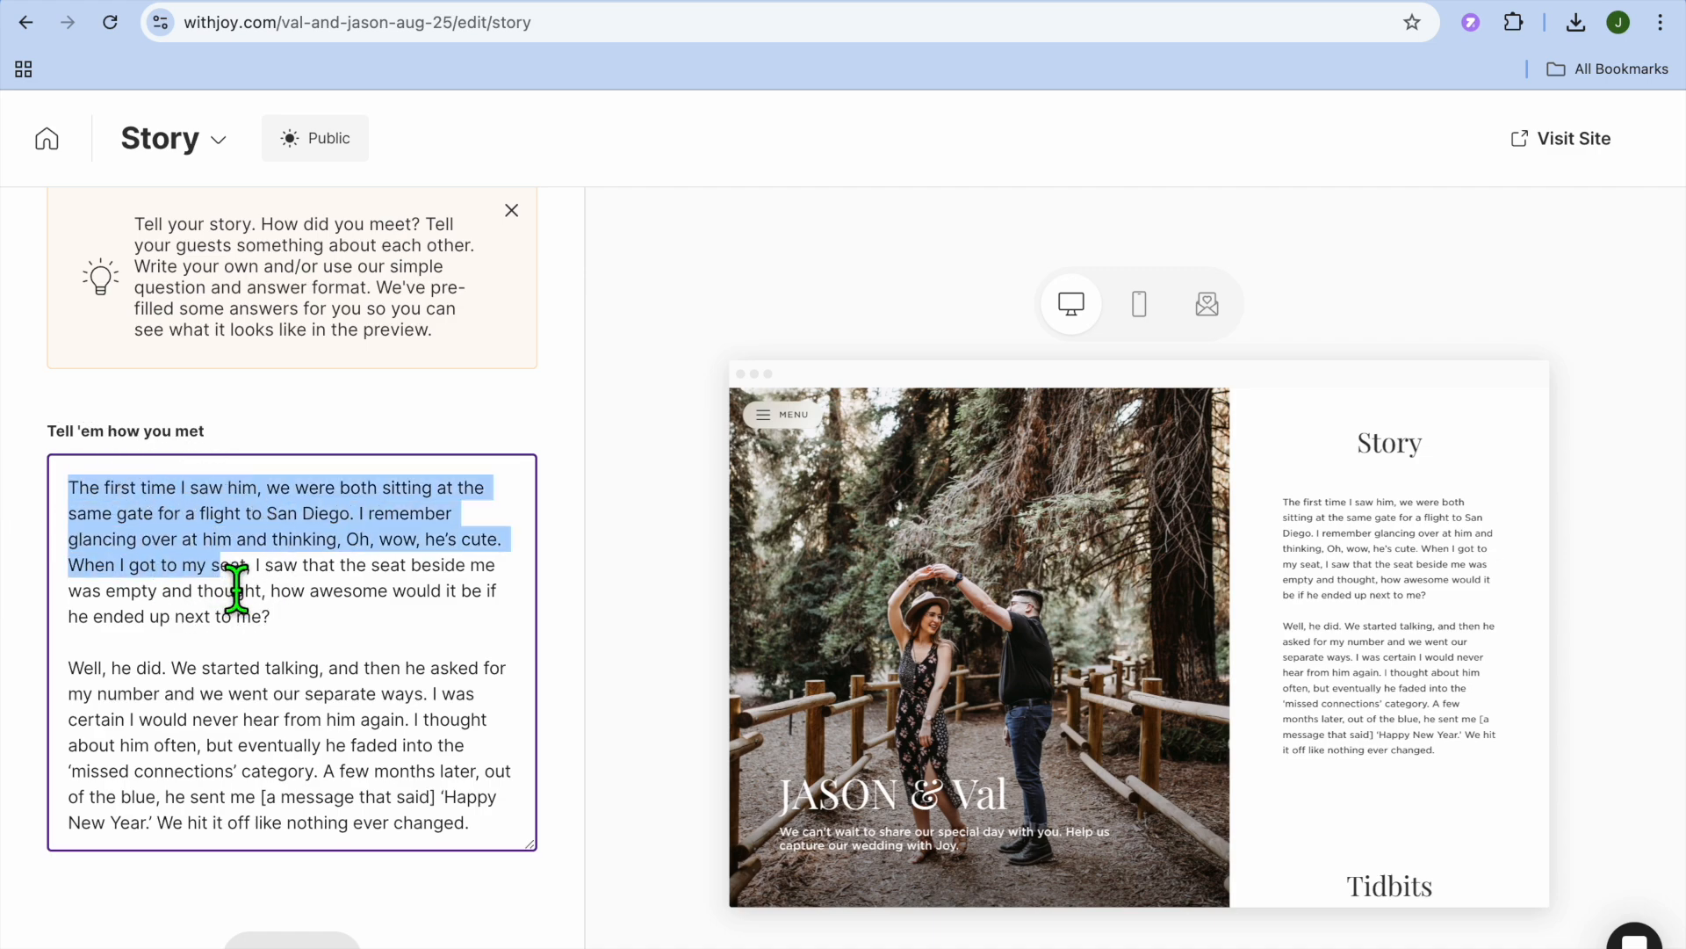
click(345, 602)
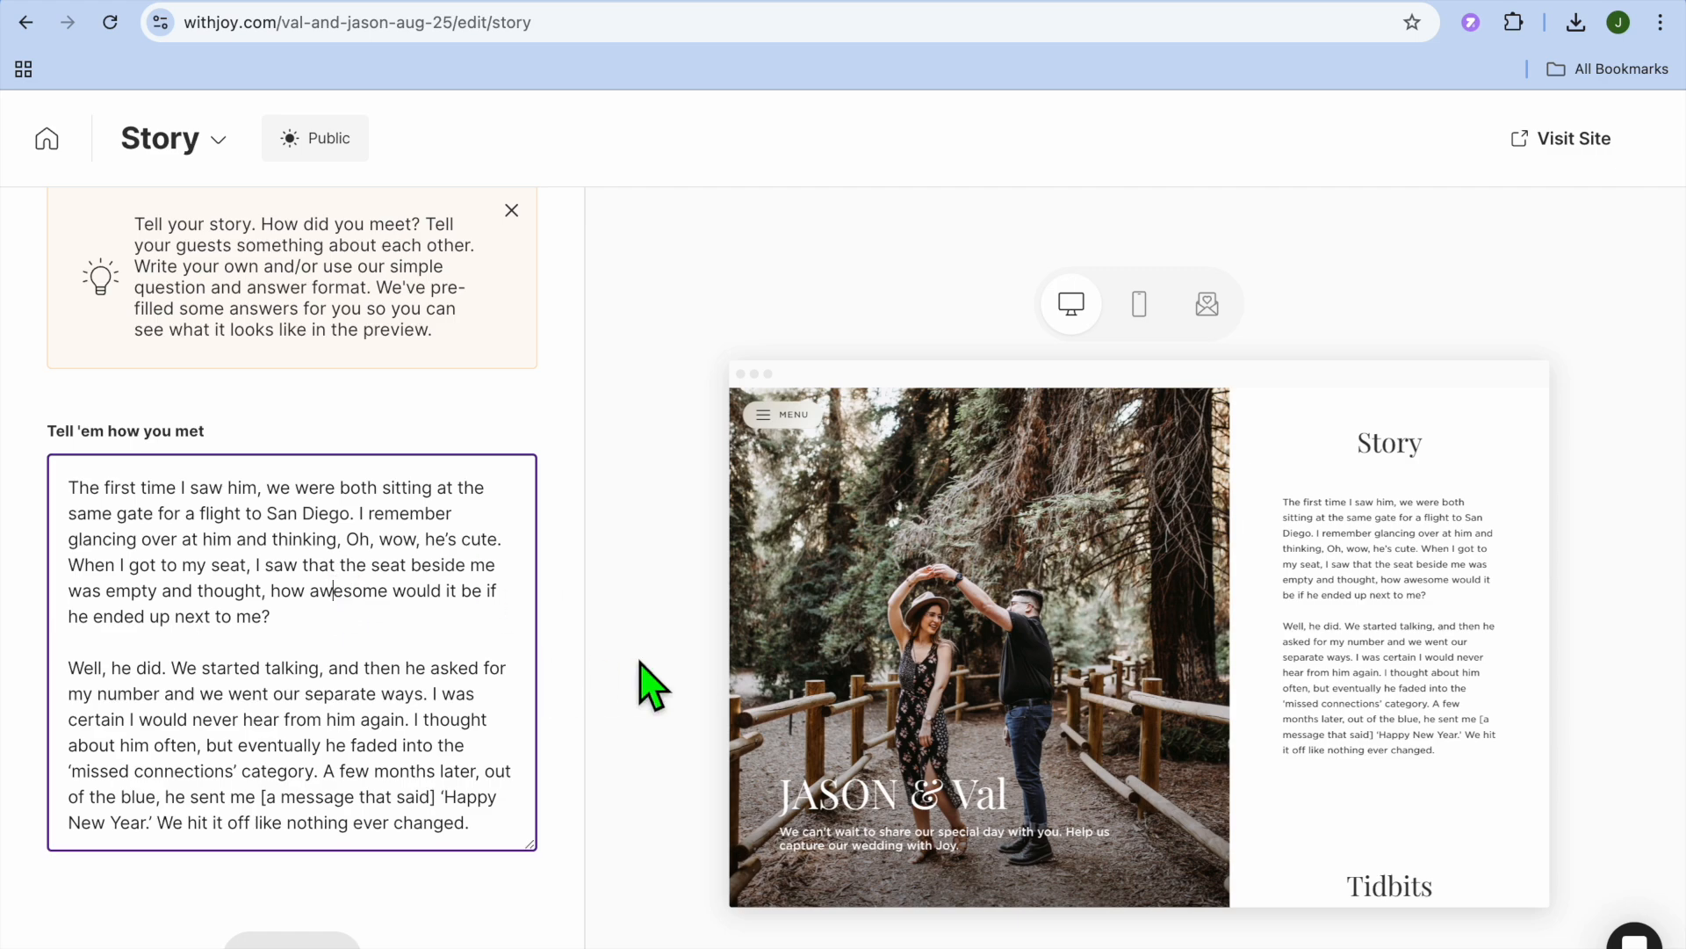
scroll(896, 649, up, 1)
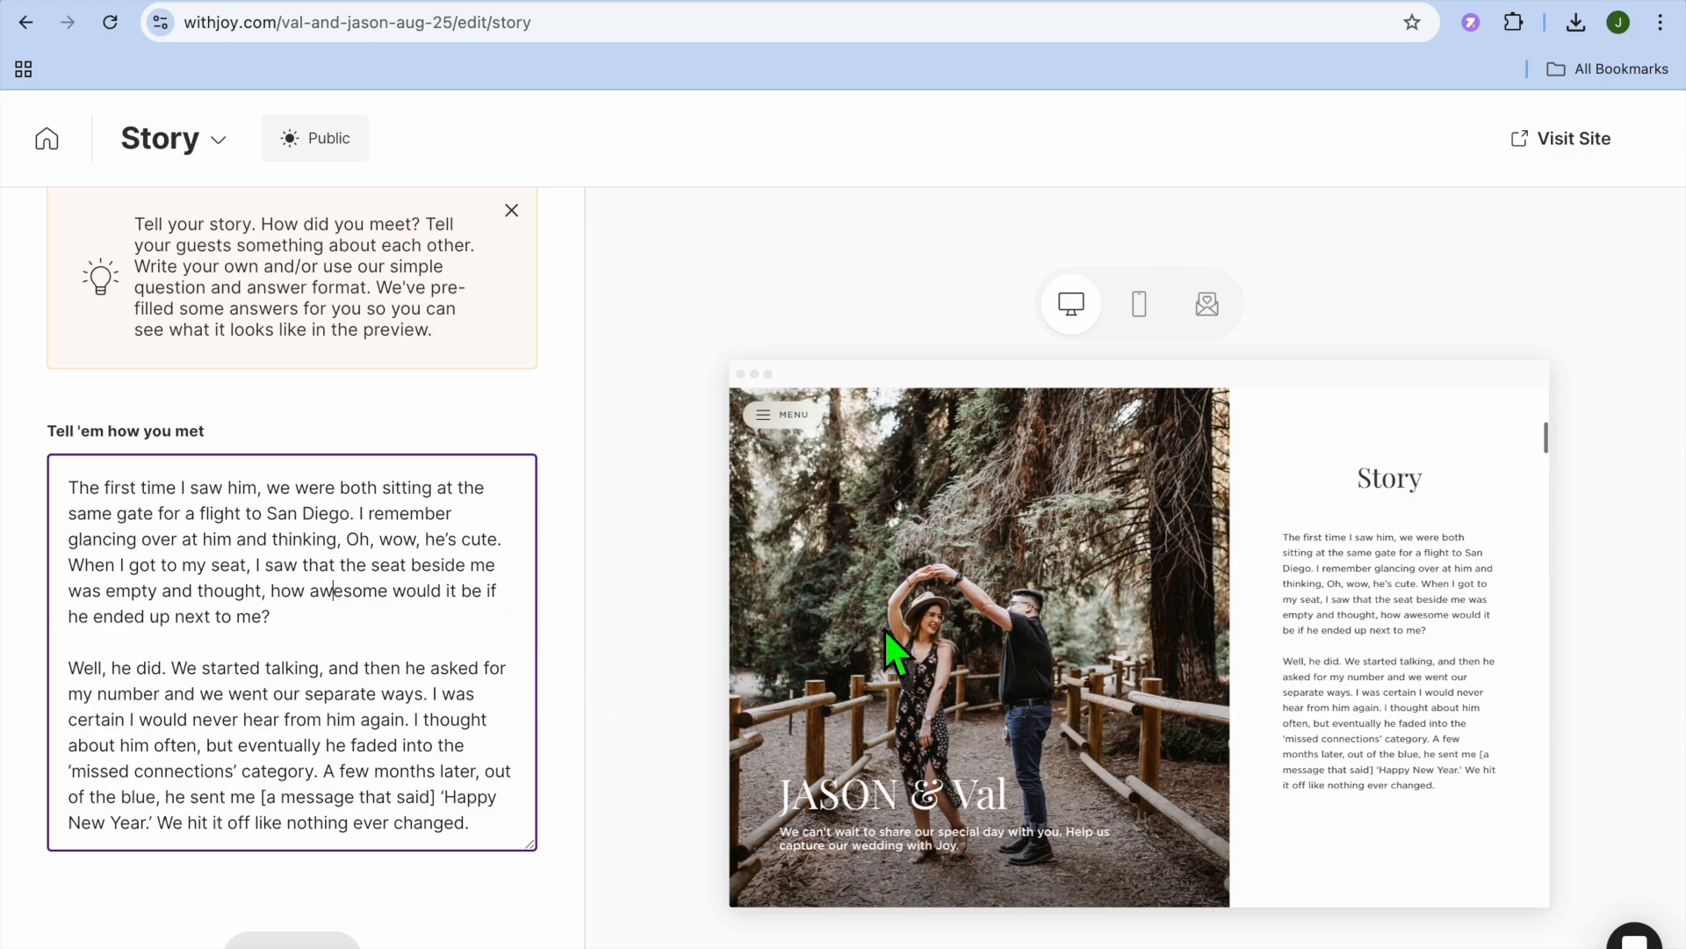
scroll(295, 651, up, 3)
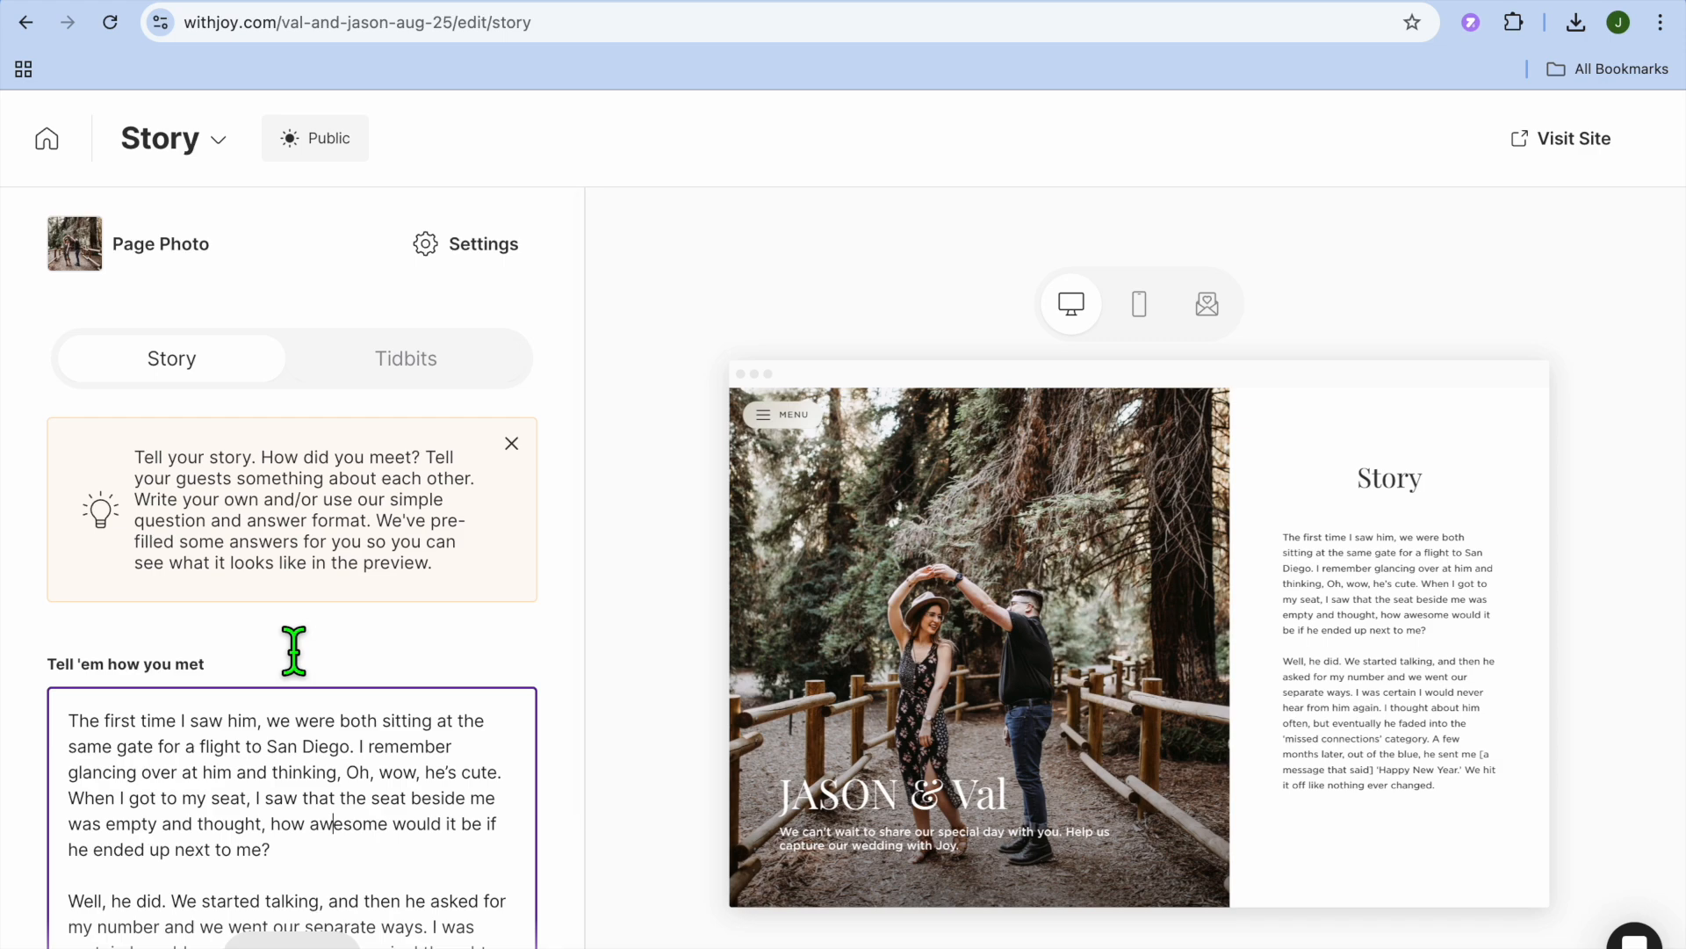
click(79, 251)
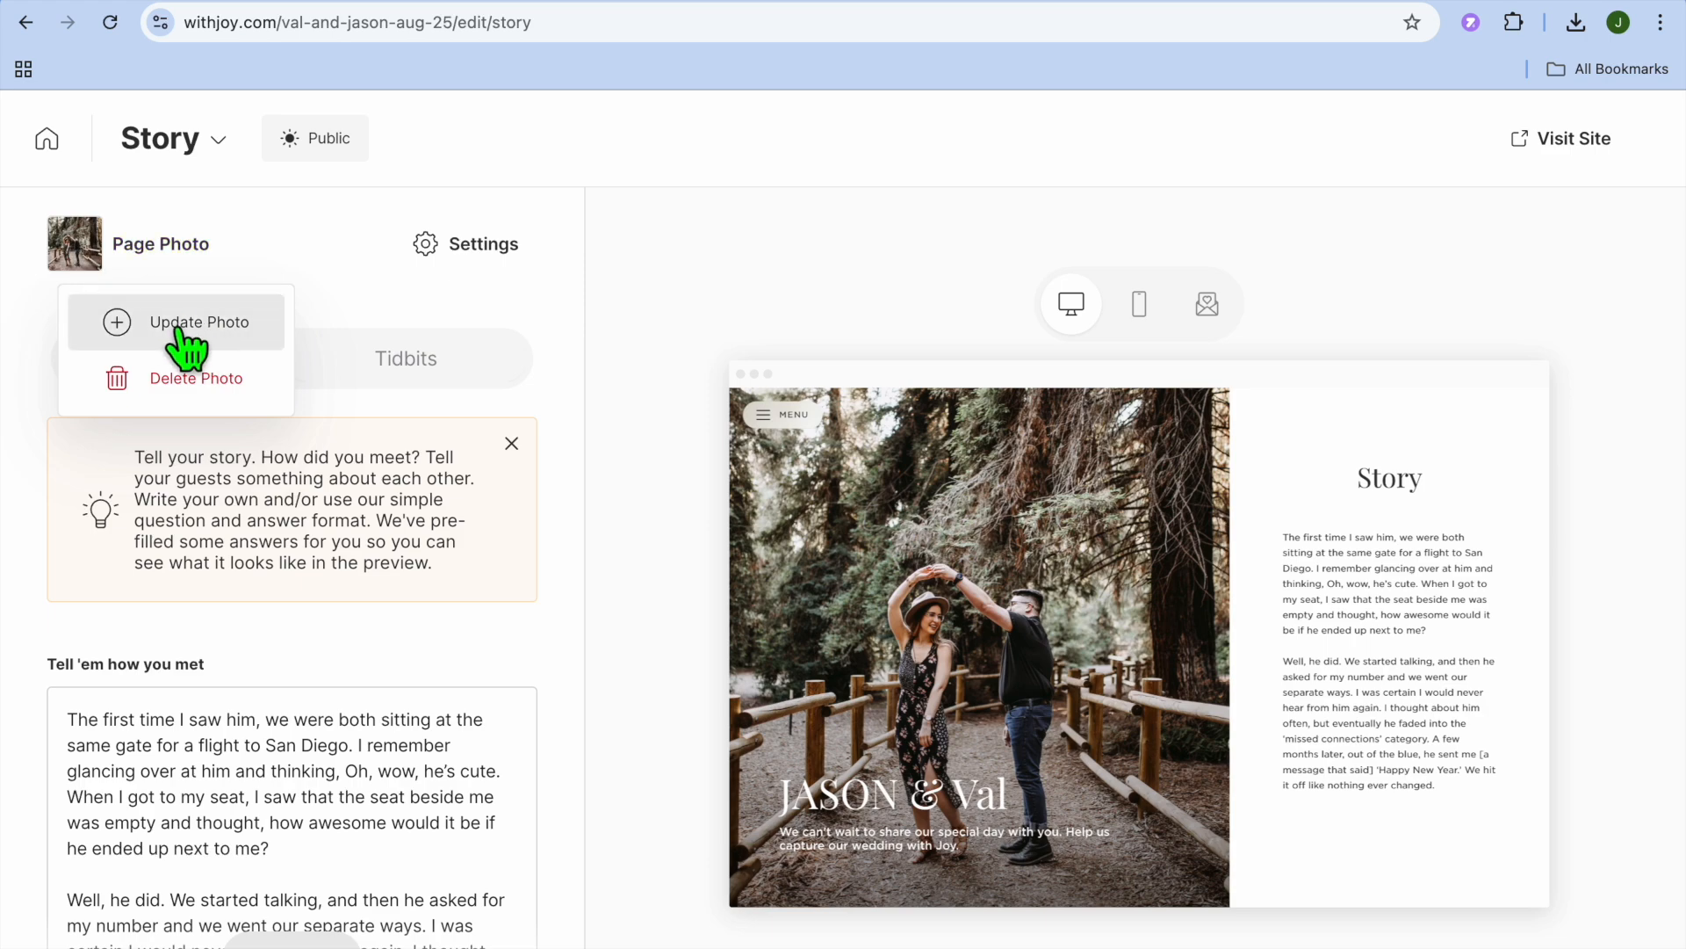
click(276, 258)
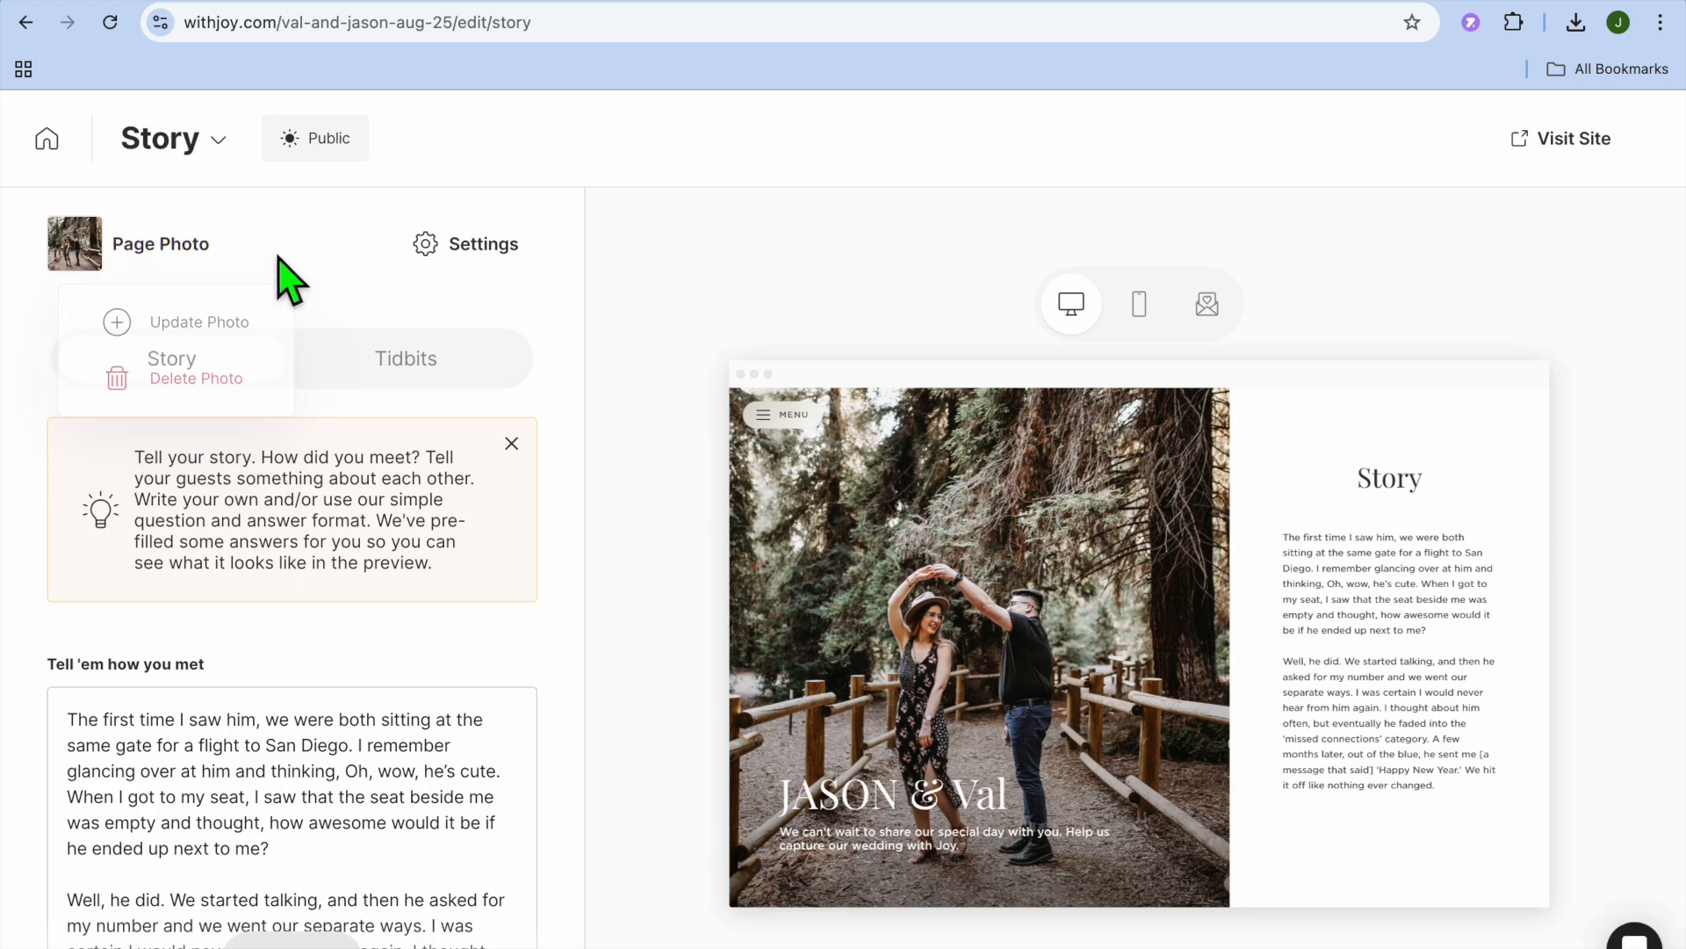
Step: Open the Accommodations page of the wedding website for editing
click(219, 143)
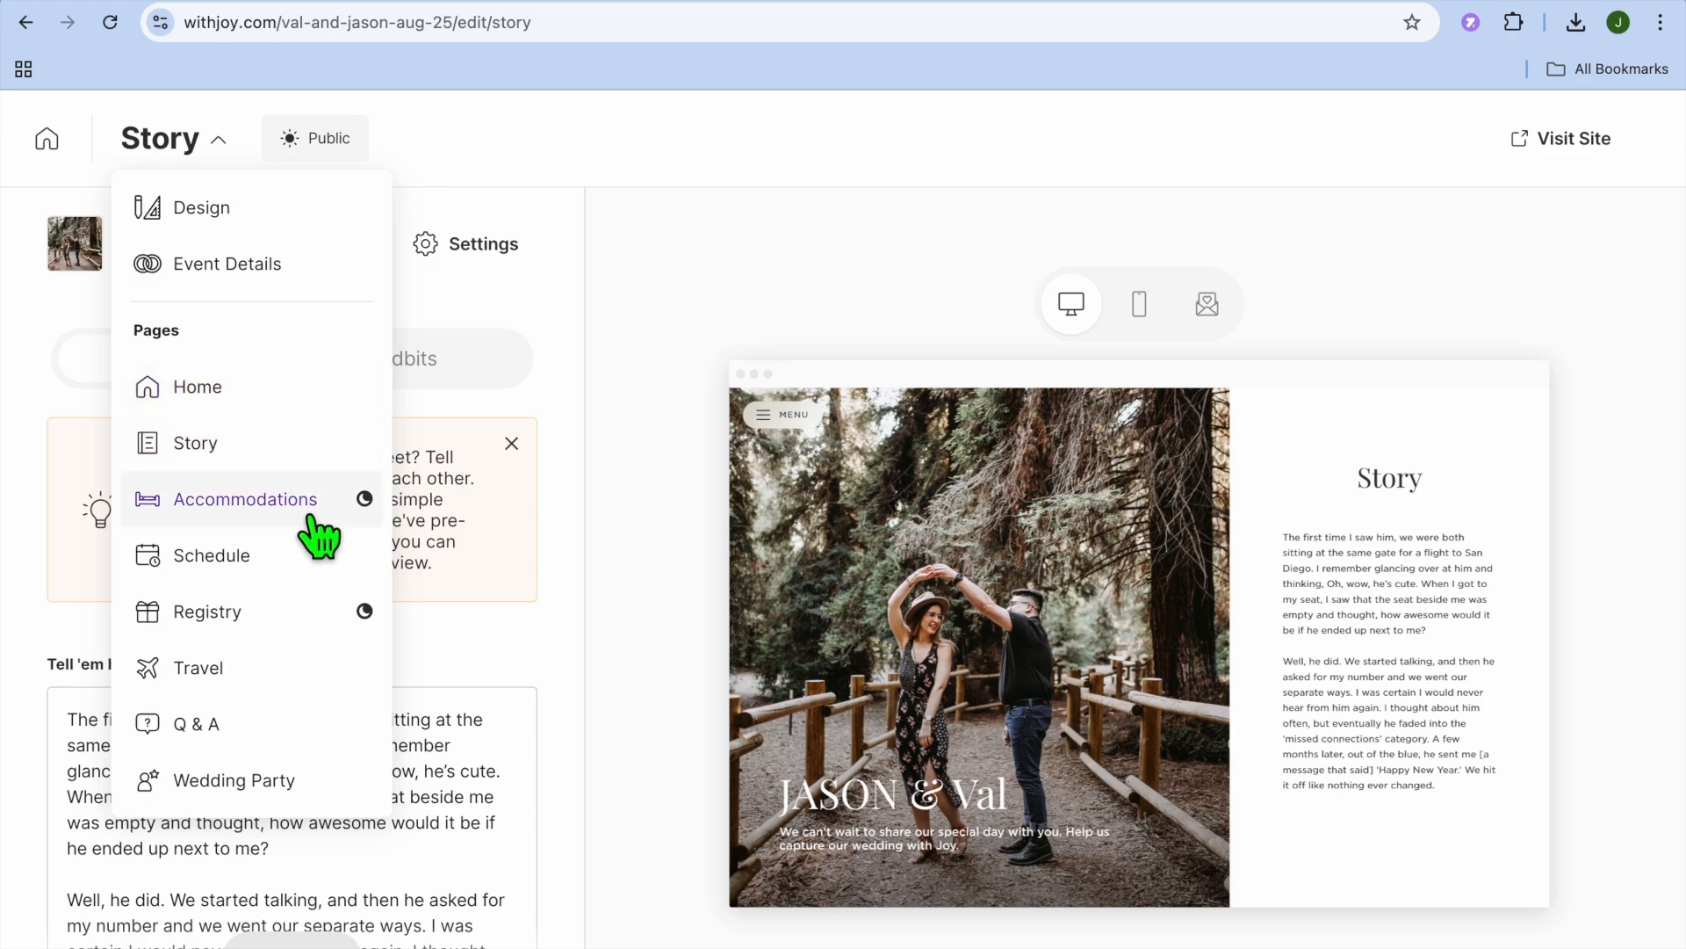
click(259, 499)
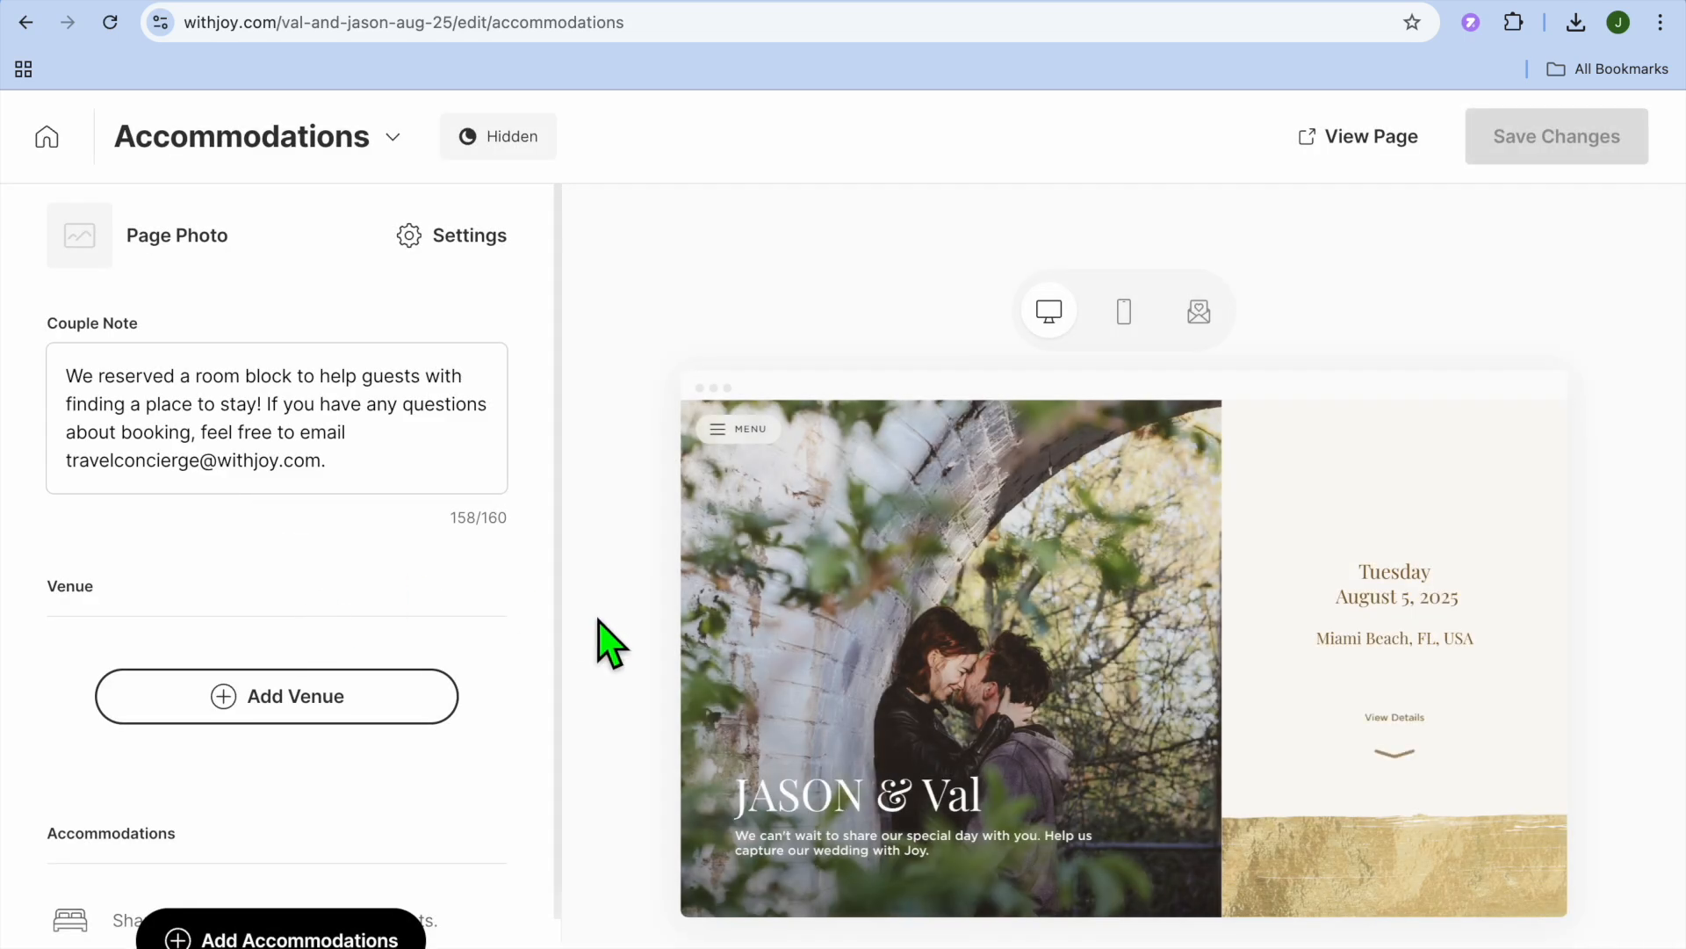
Step: Review the Accommodations page's couple note, venue and accommodations sections and its page photo option
click(389, 476)
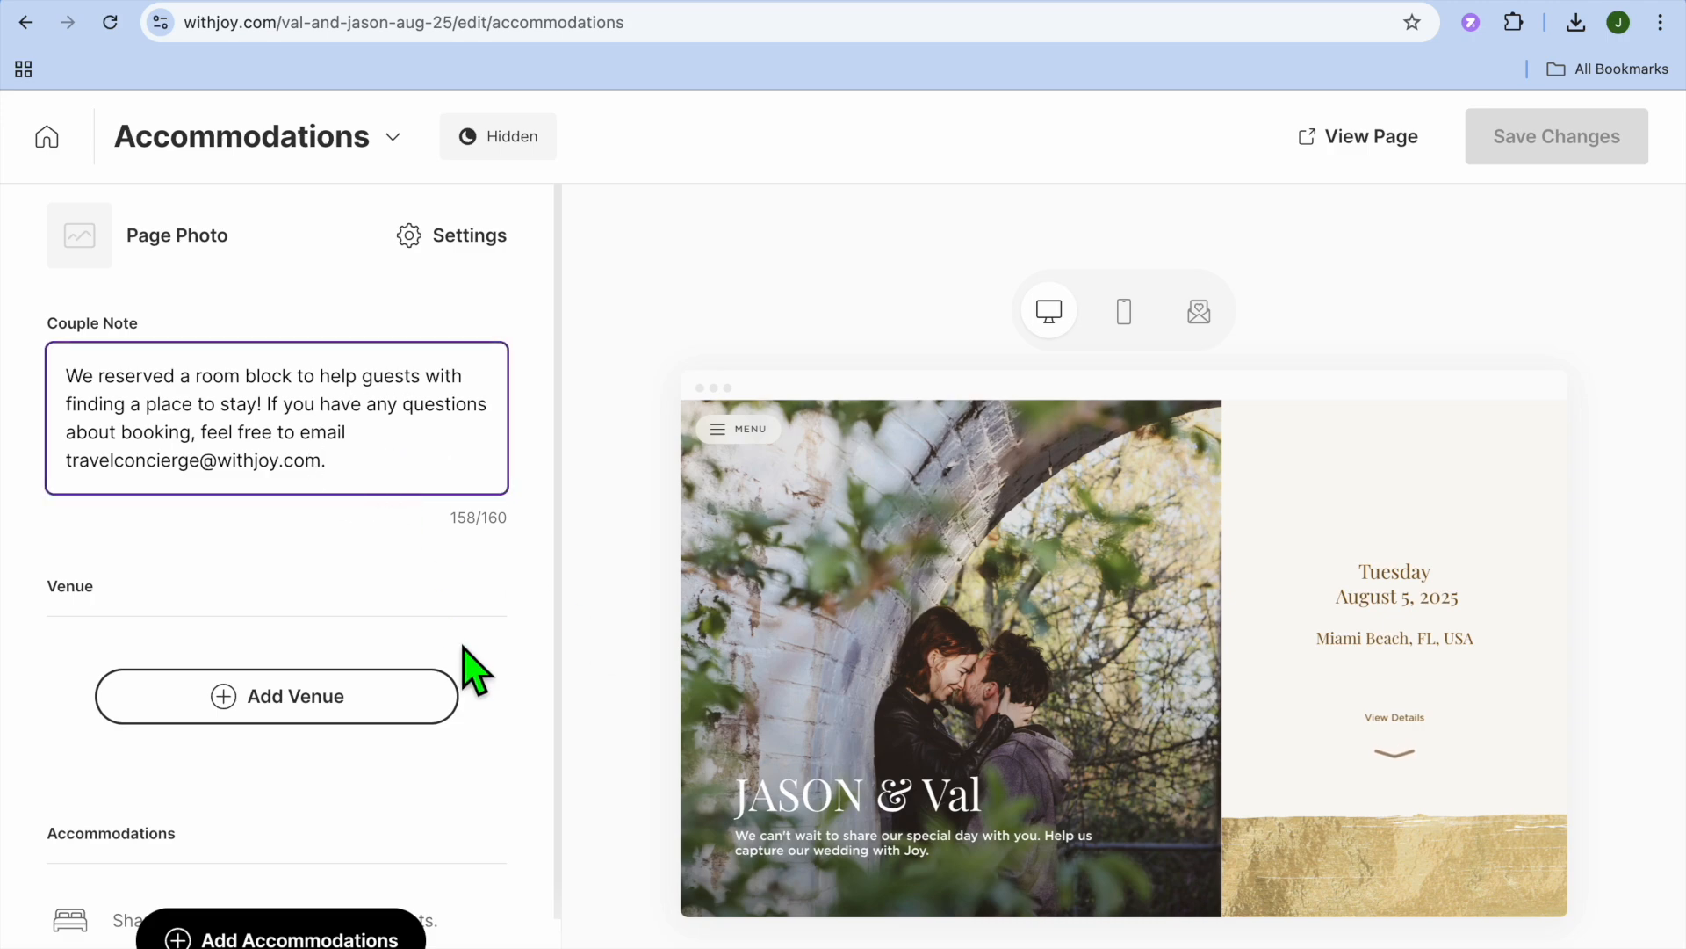
scroll(397, 782, down, 1)
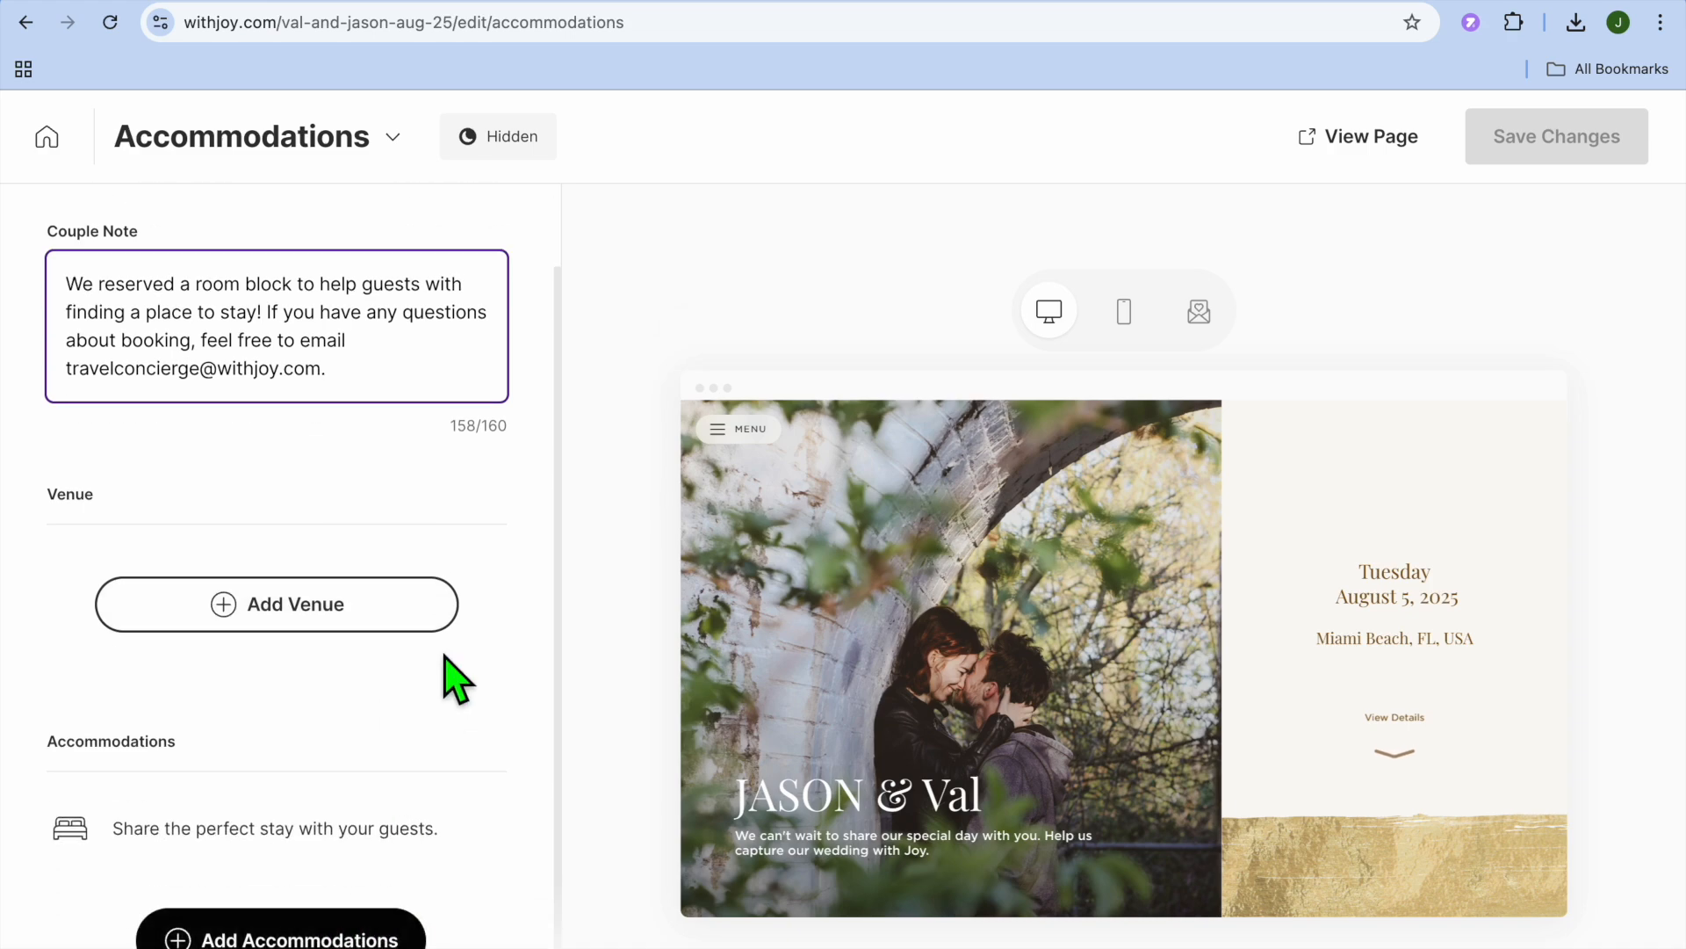
scroll(453, 694, up, 1)
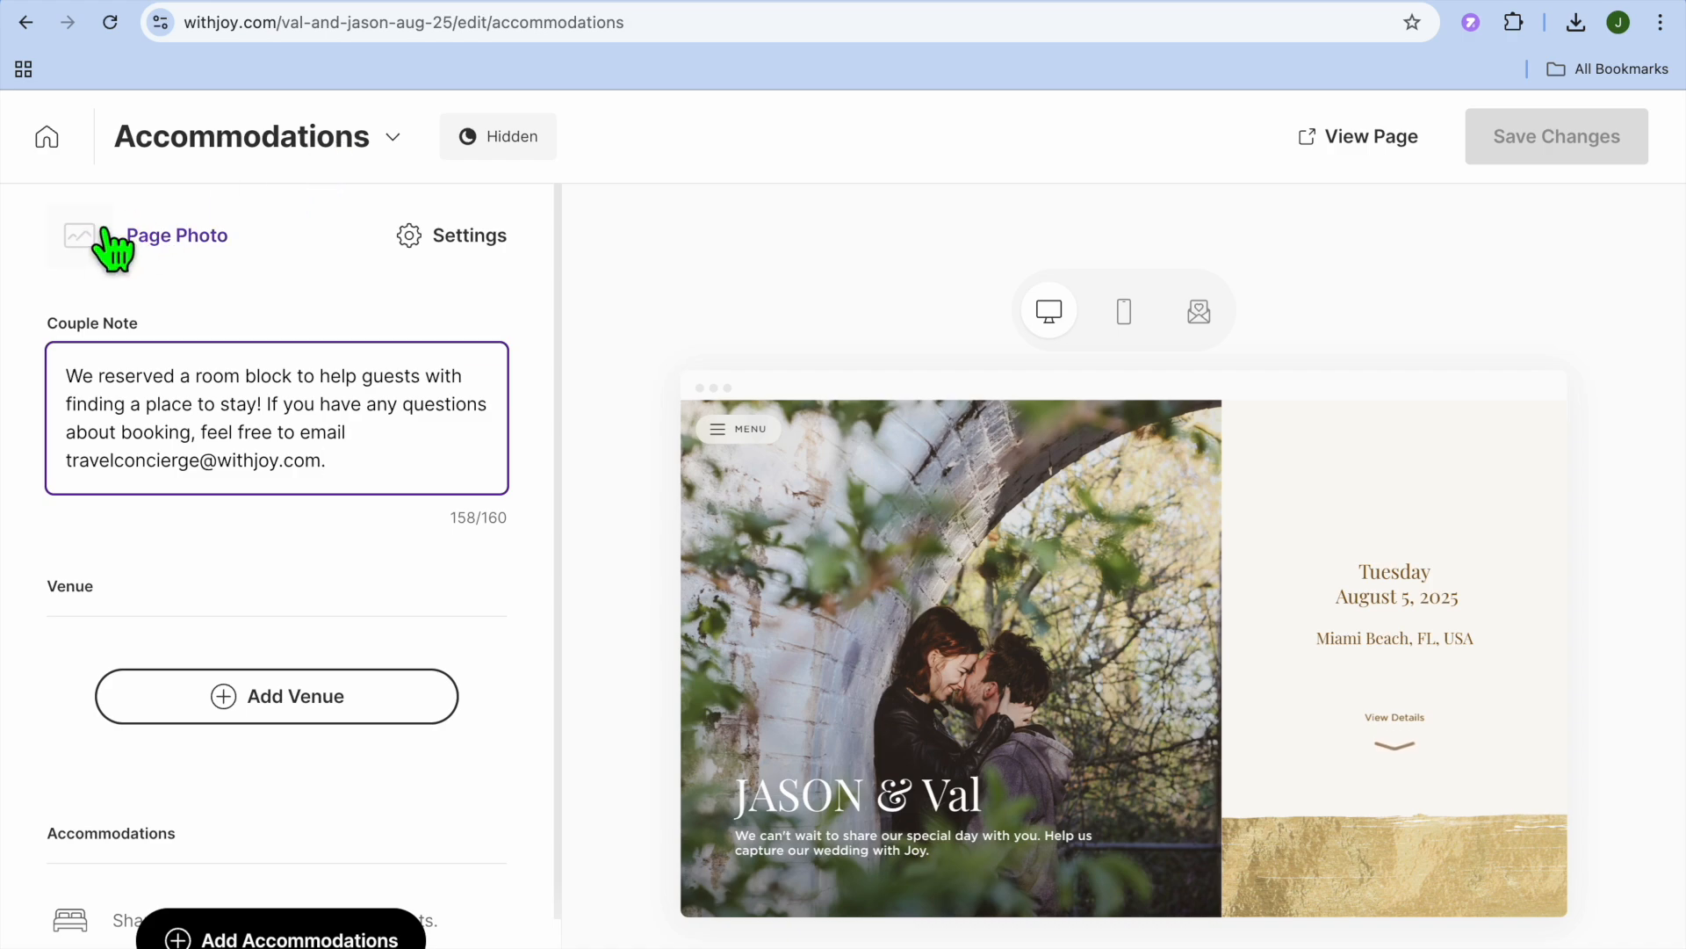
Step: Open the form for adding a new page, view its name and visibility options, and close it without creating a page
click(351, 133)
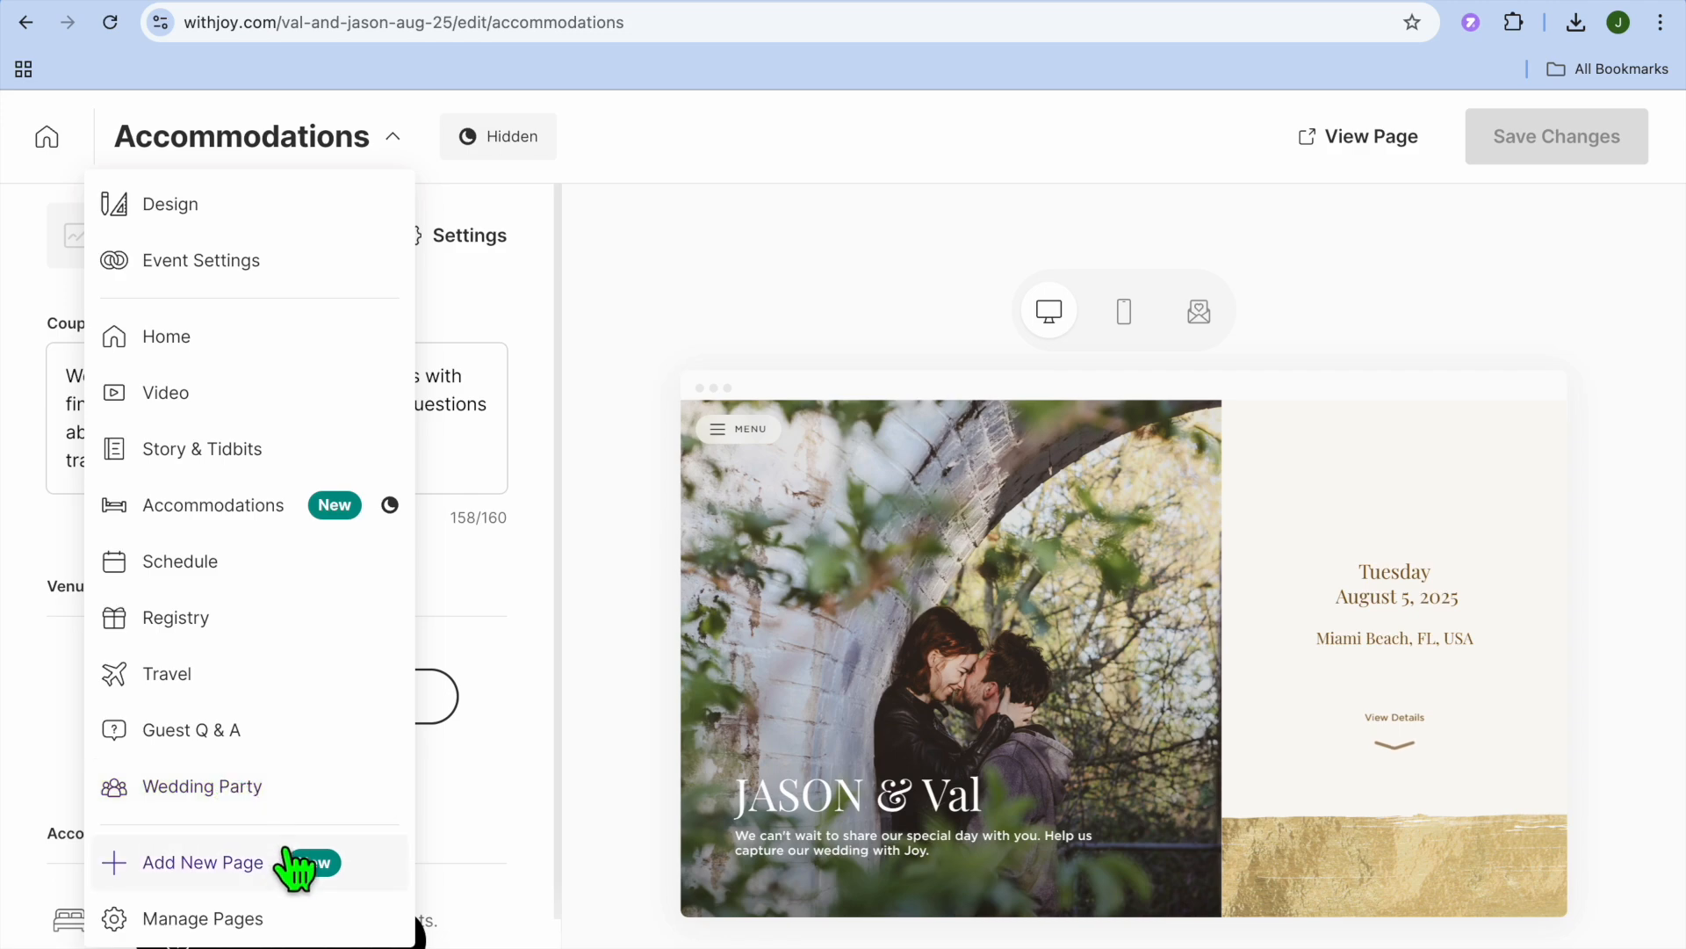
click(211, 865)
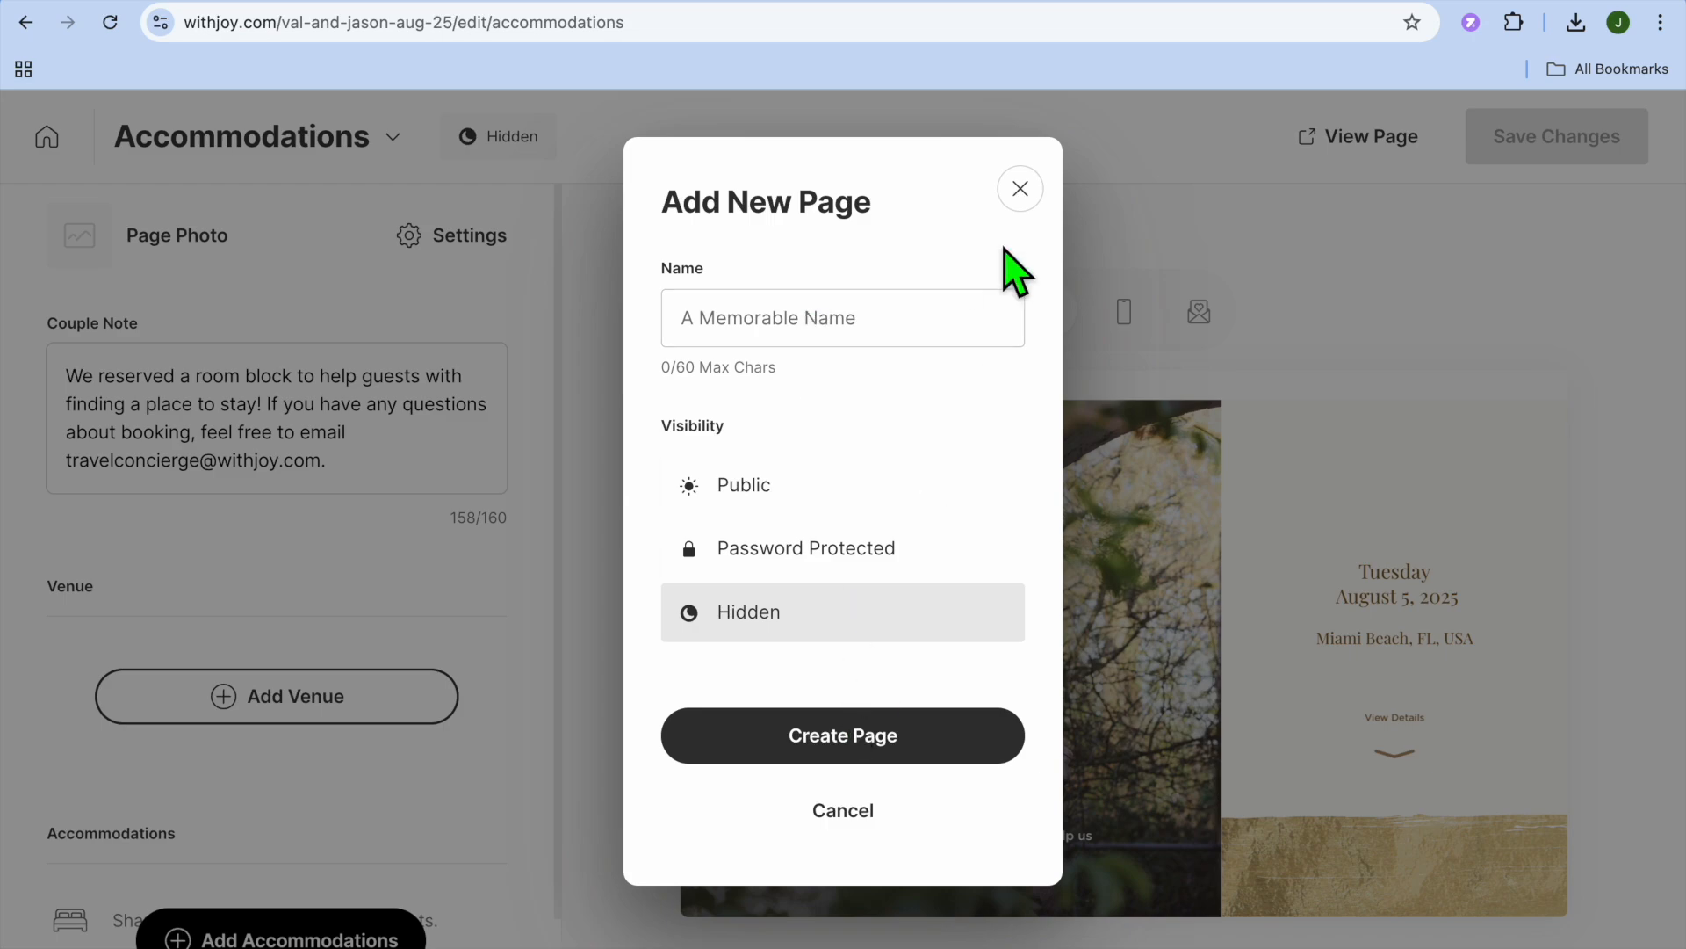
click(1020, 190)
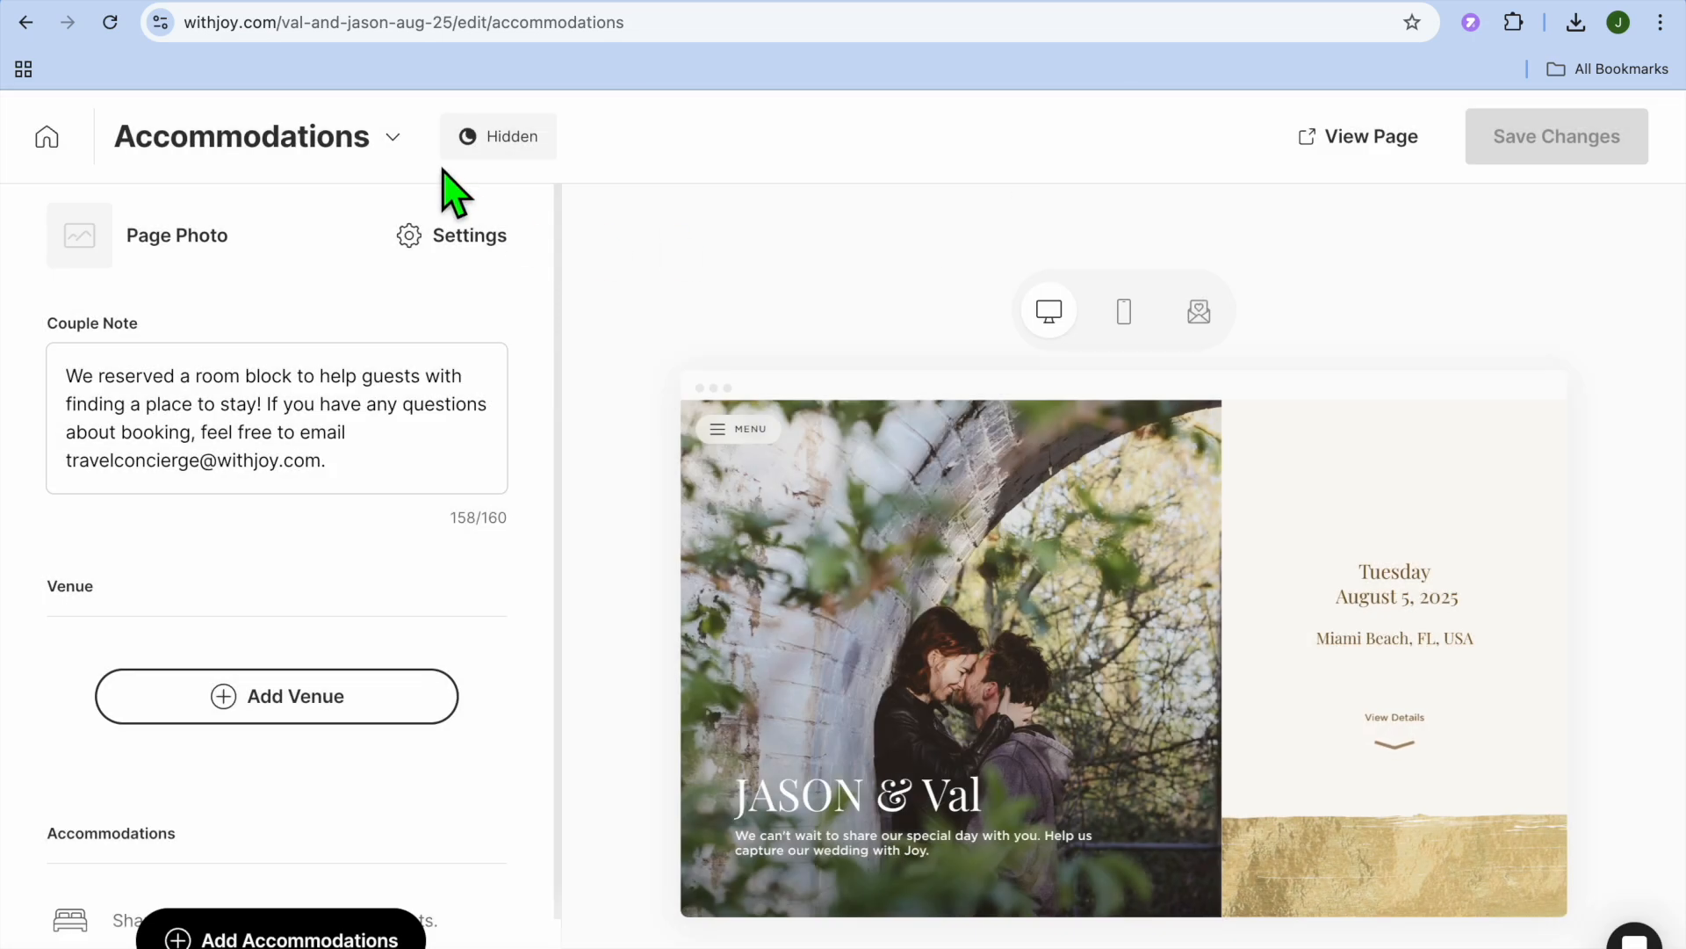
Step: Open the page management settings and review the list of website pages with their visibility
click(391, 139)
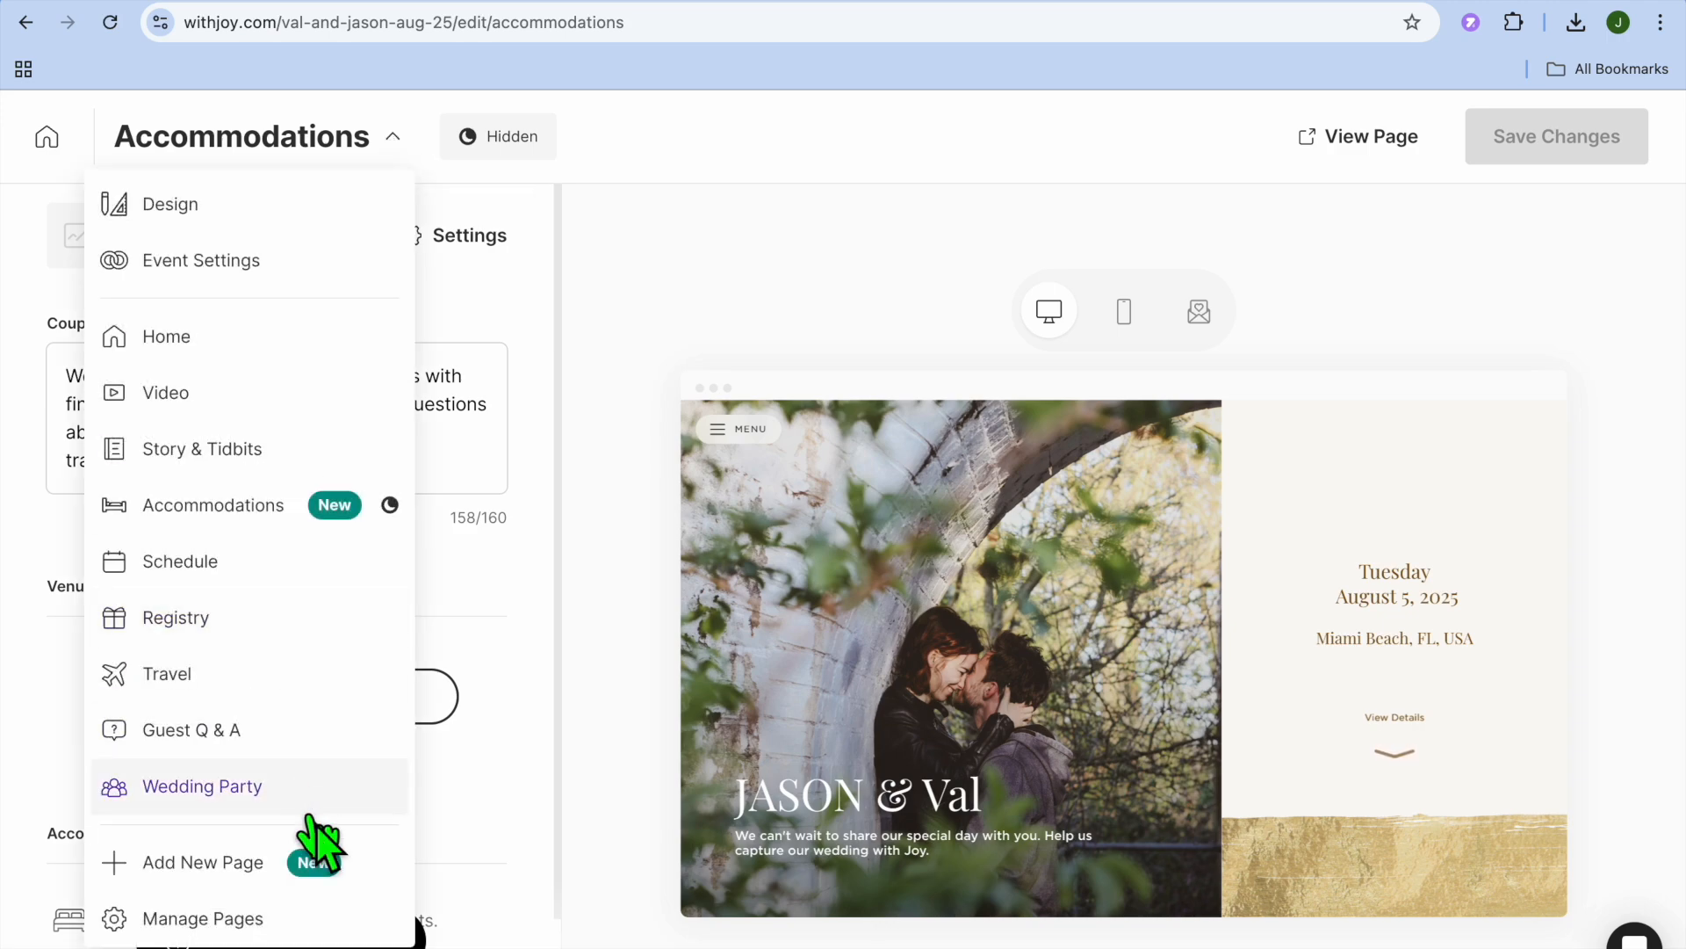
click(266, 918)
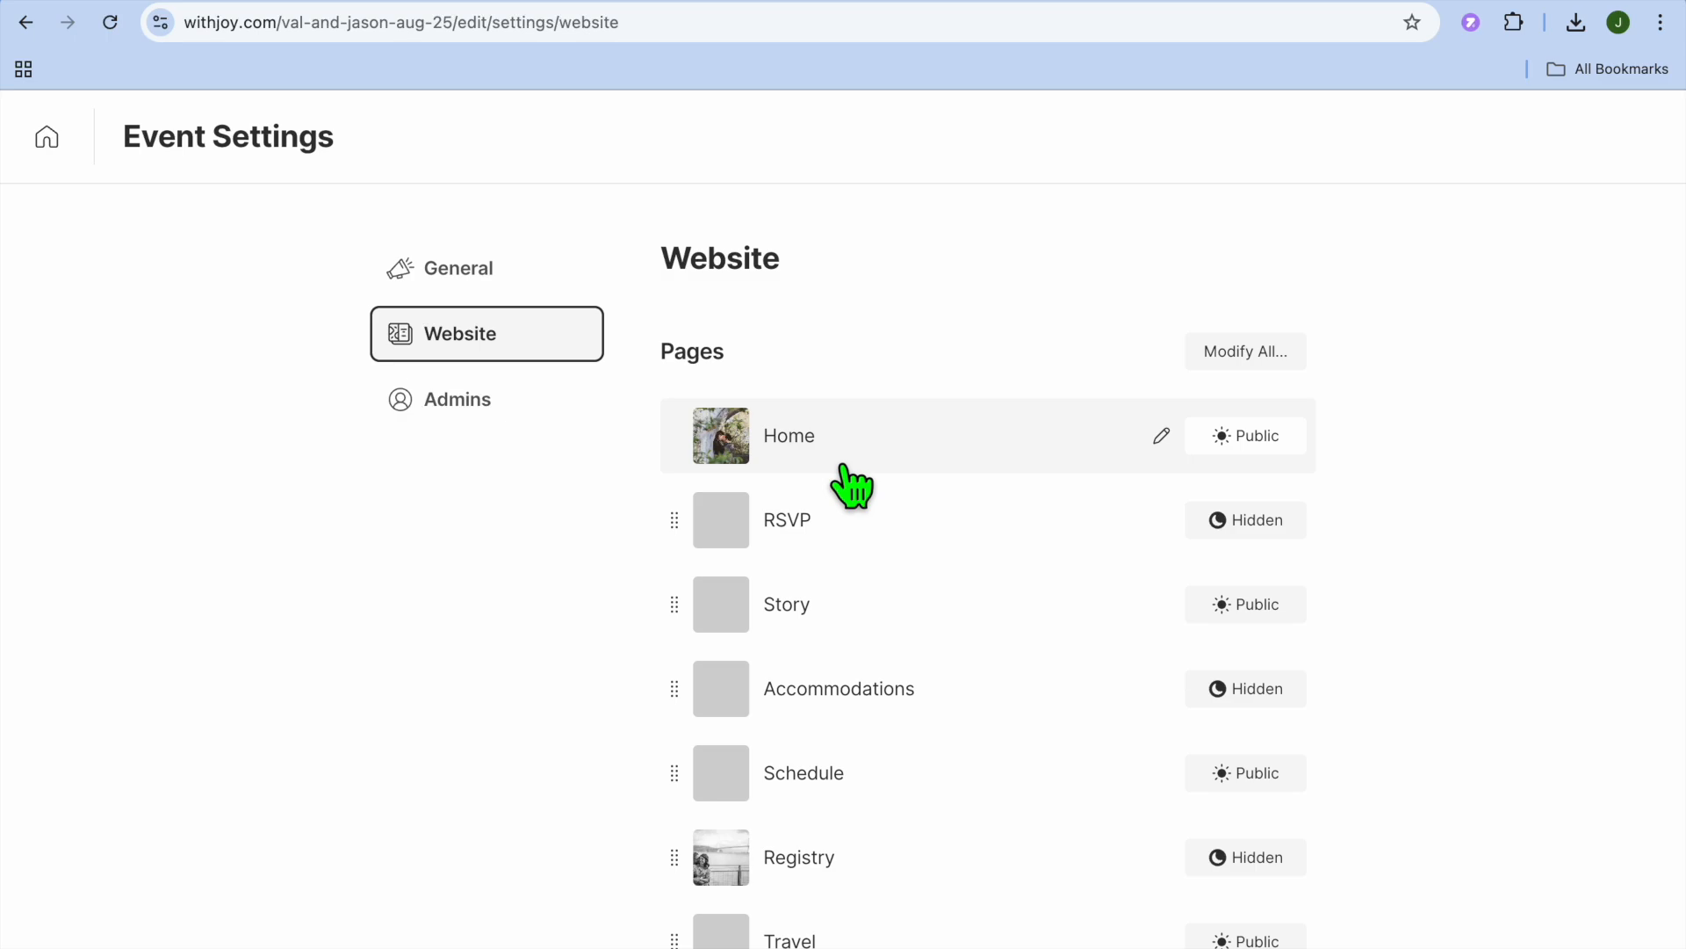
scroll(852, 486, down, 6)
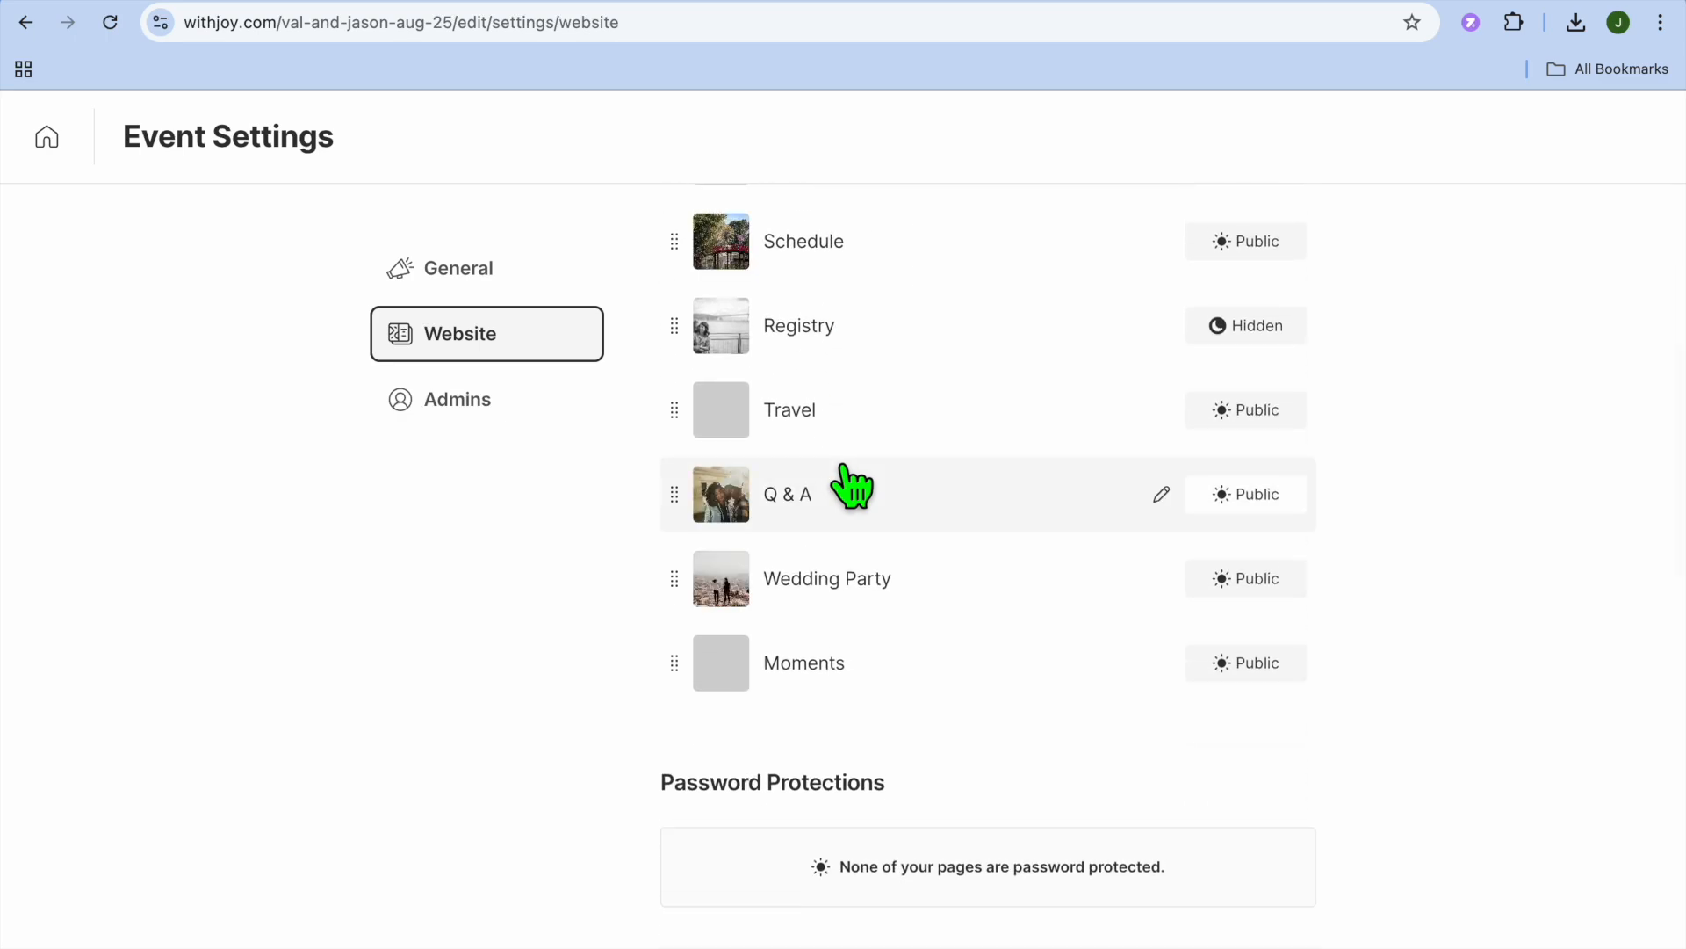
scroll(852, 486, up, 6)
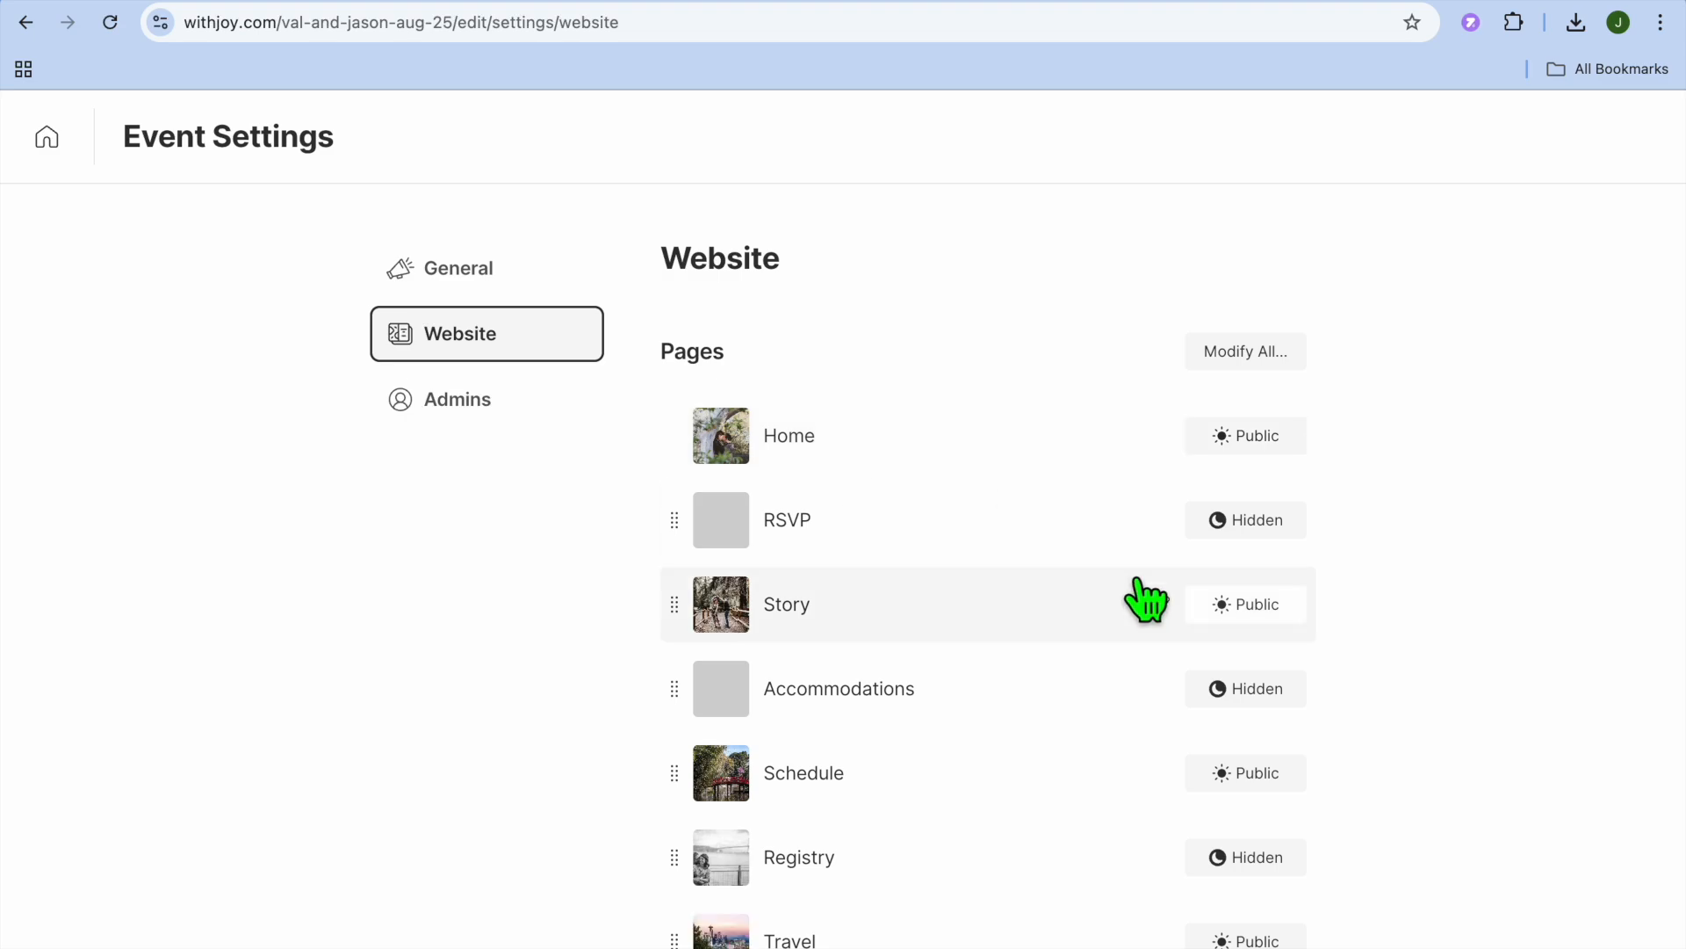
Step: Set the Travel page's visibility to Hidden and save its page settings
scroll(1142, 595, down, 4)
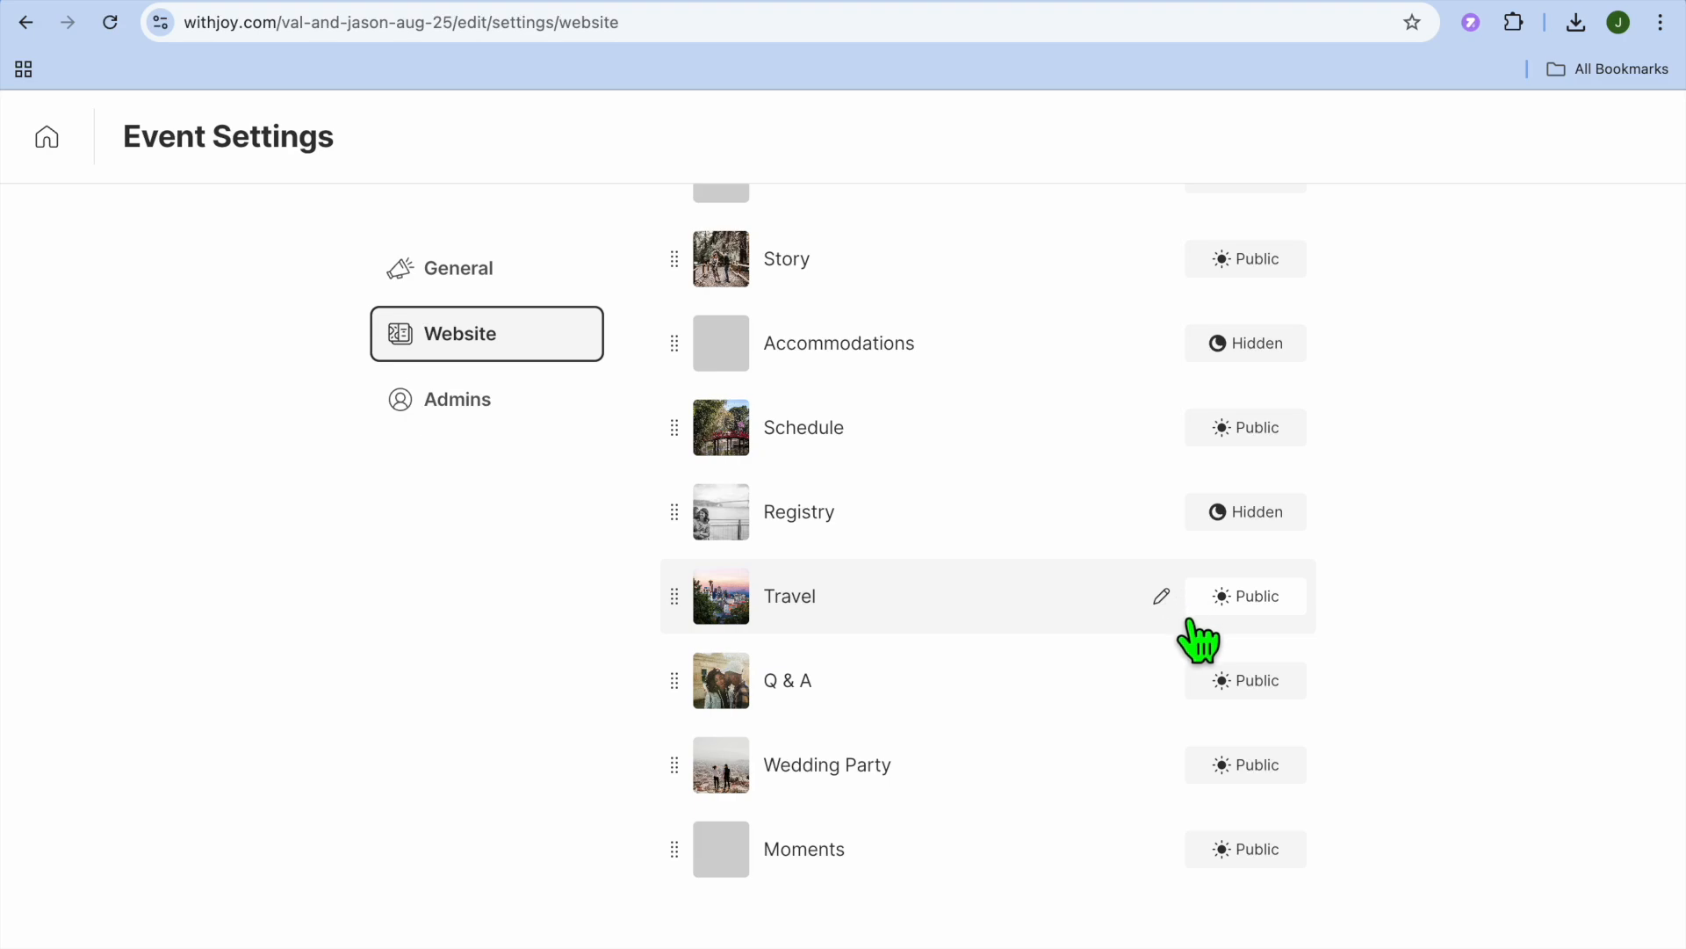
click(1241, 598)
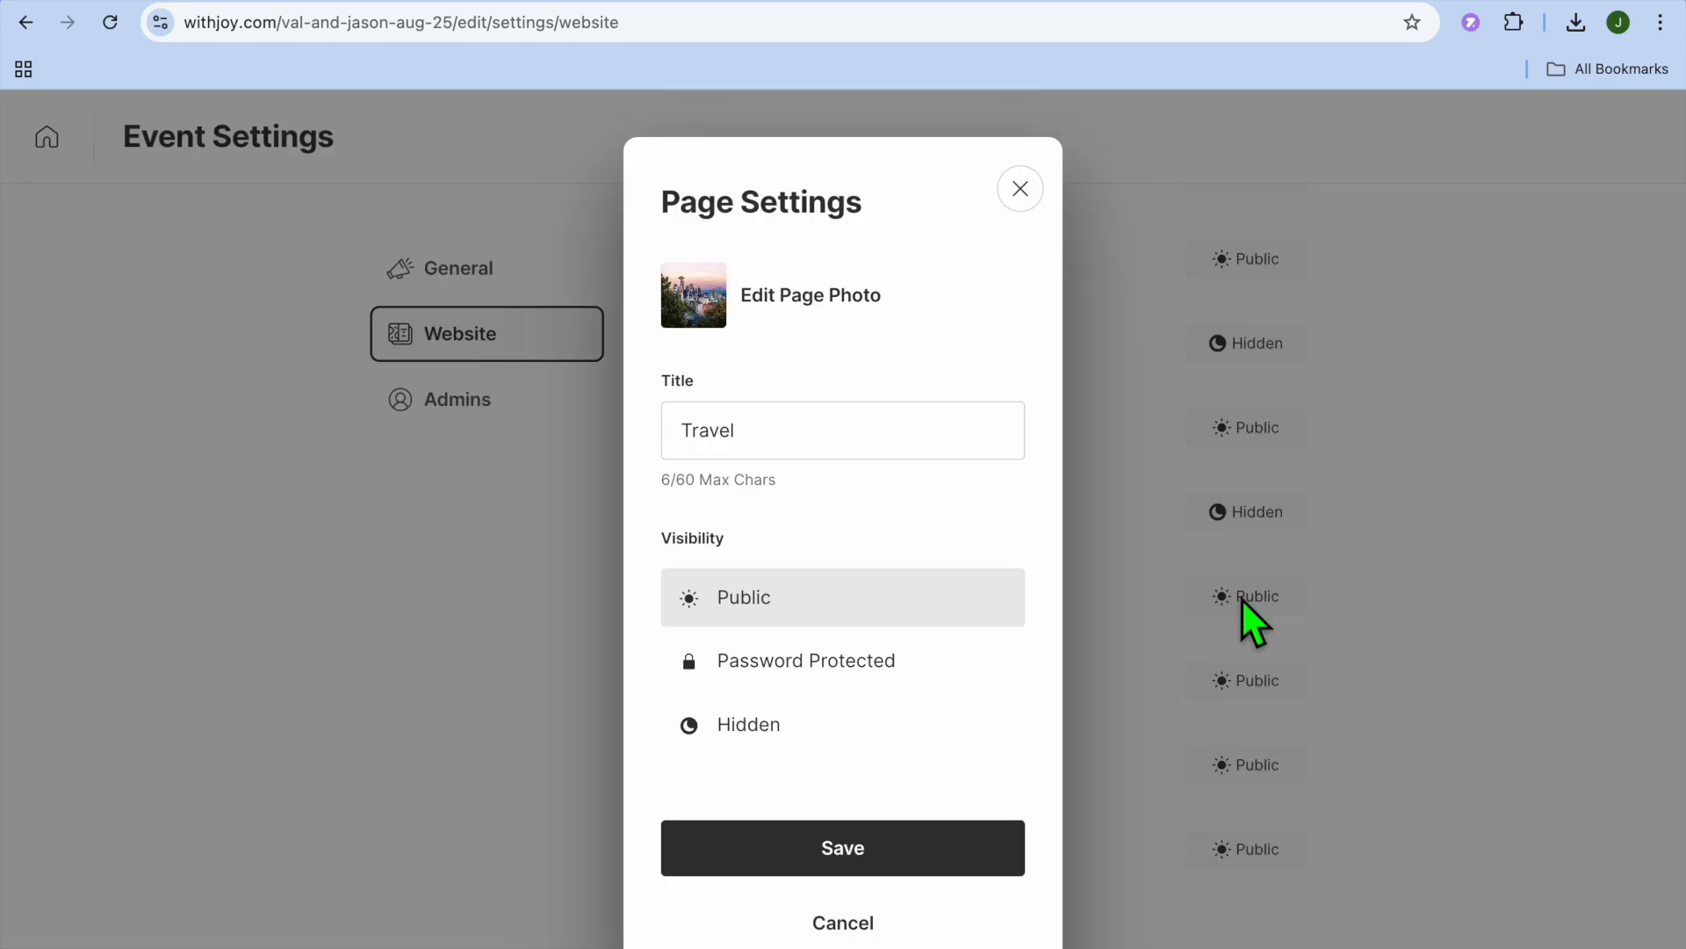
click(753, 729)
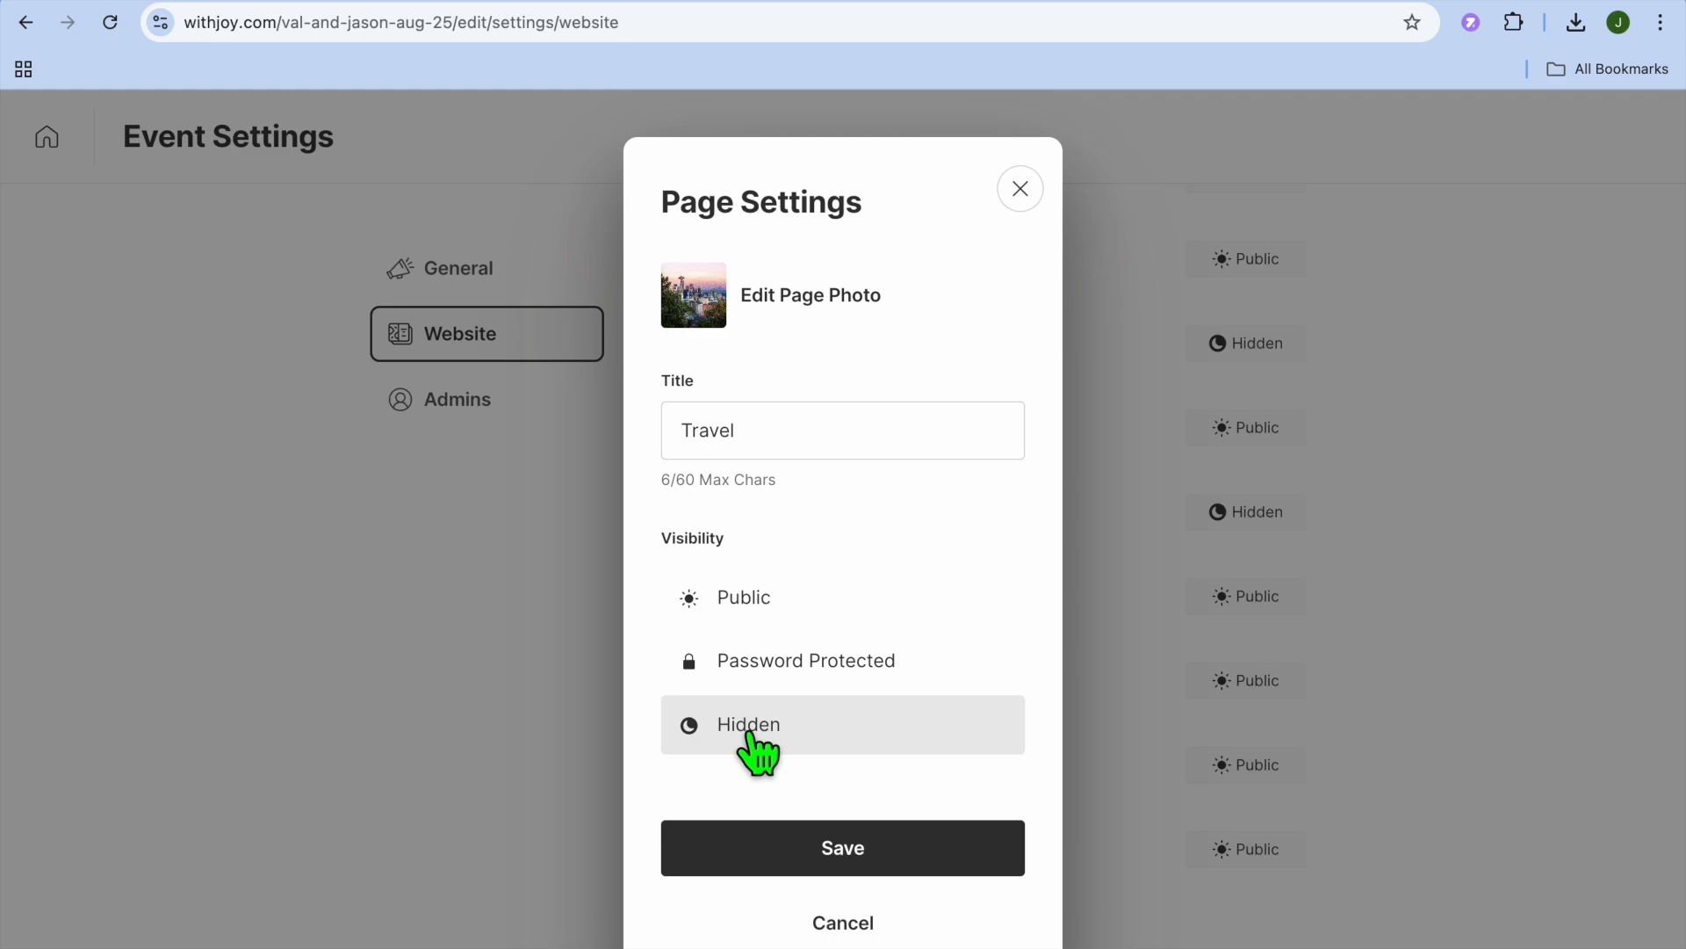
click(840, 848)
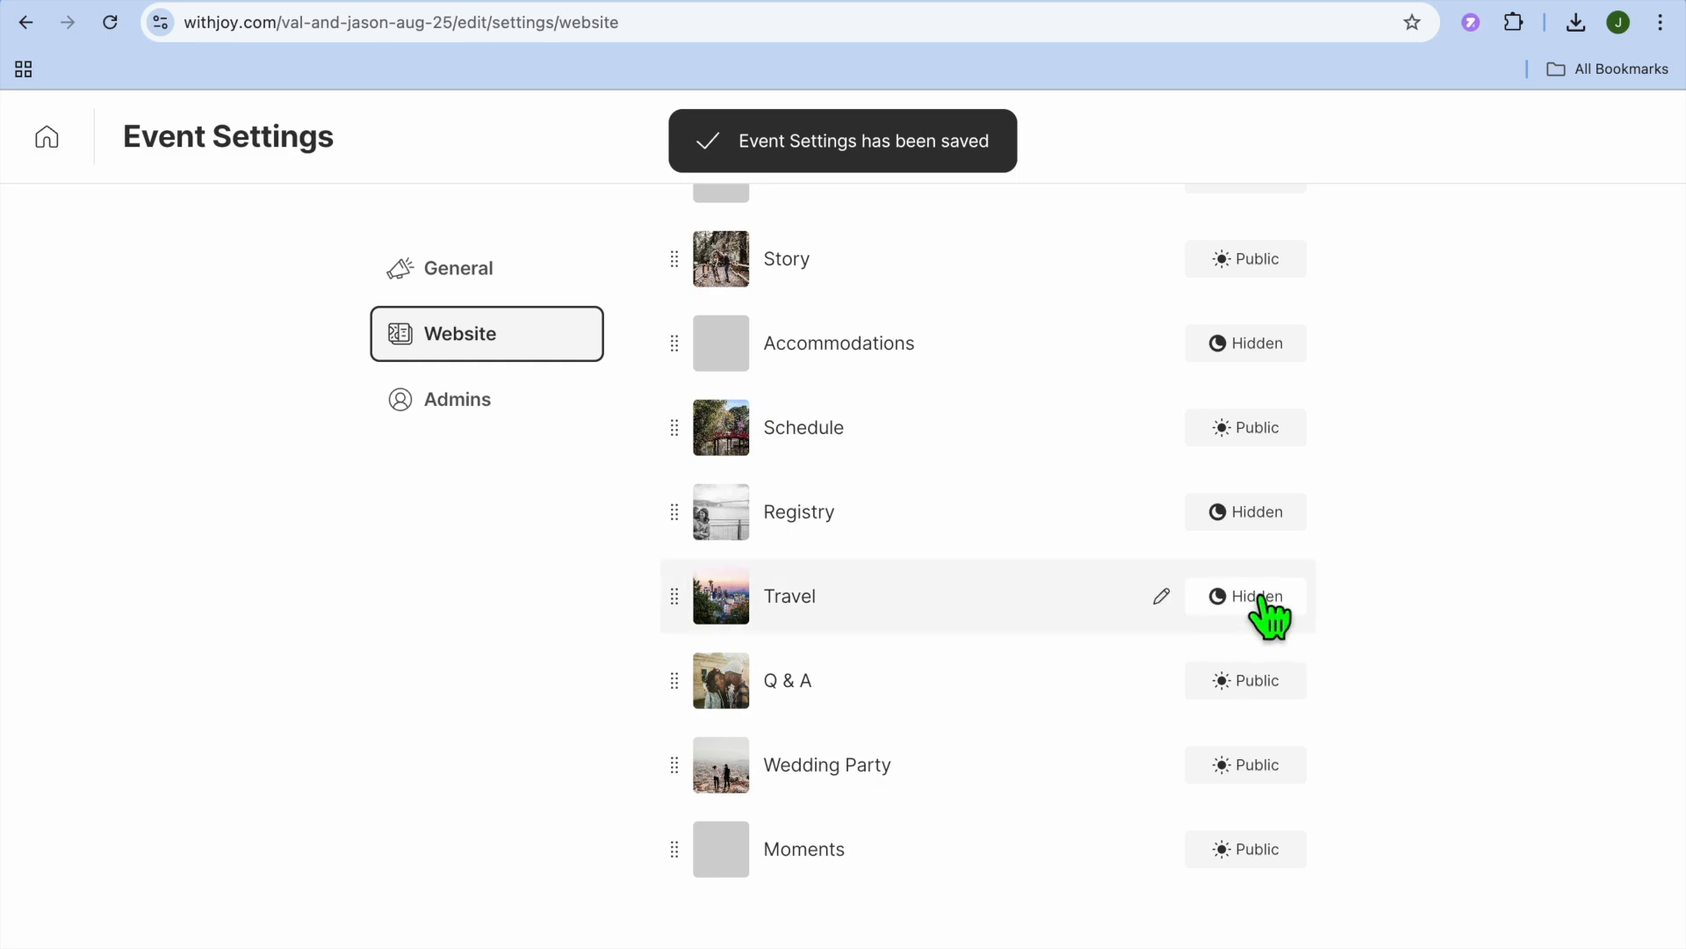
Step: Copy the Joy event URL from the general event settings and review the date, location and time zone settings
scroll(1054, 598, down, 2)
scroll(916, 597, down, 3)
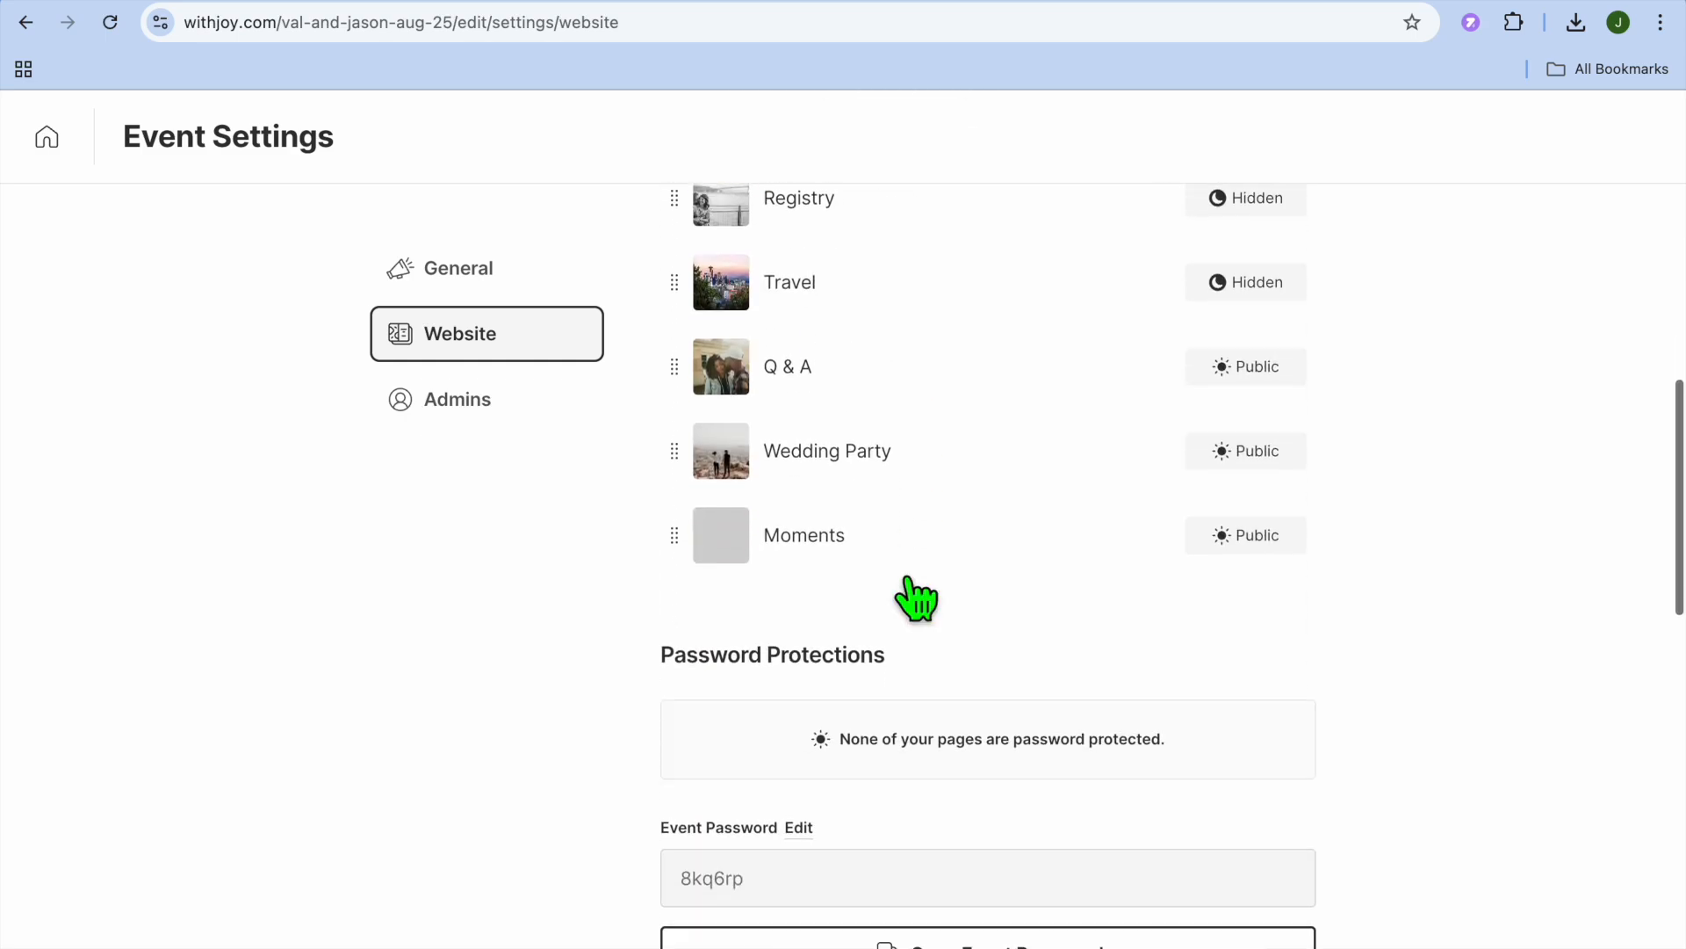
click(470, 281)
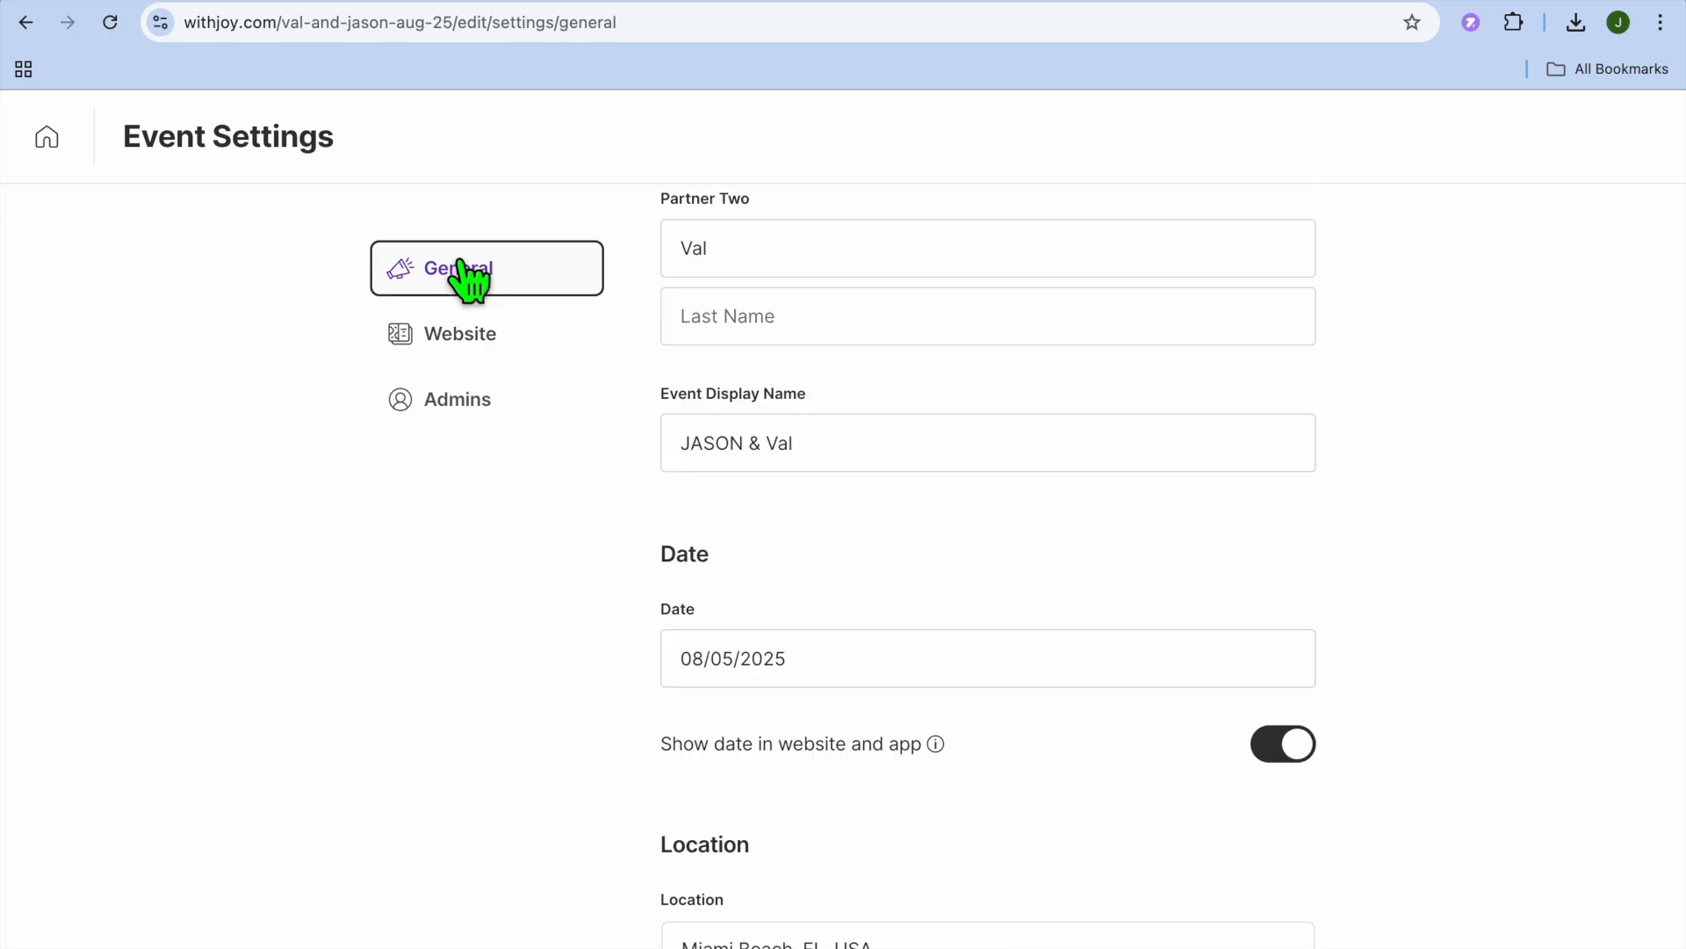
scroll(672, 355, up, 8)
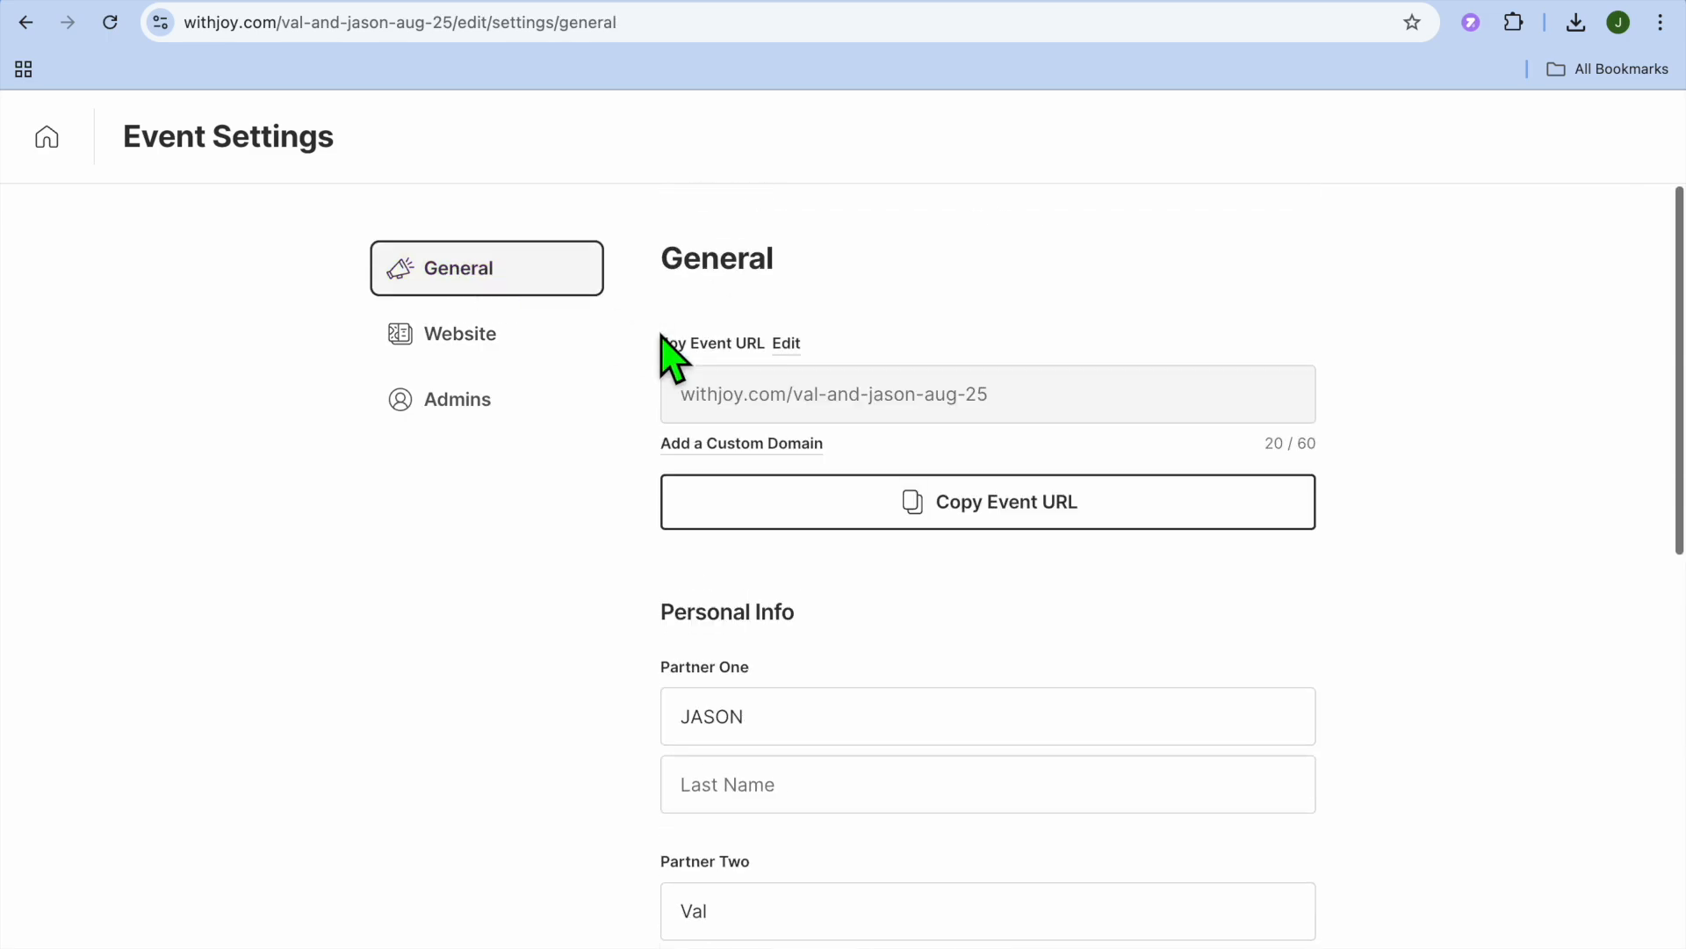
click(1007, 522)
scroll(1385, 583, down, 10)
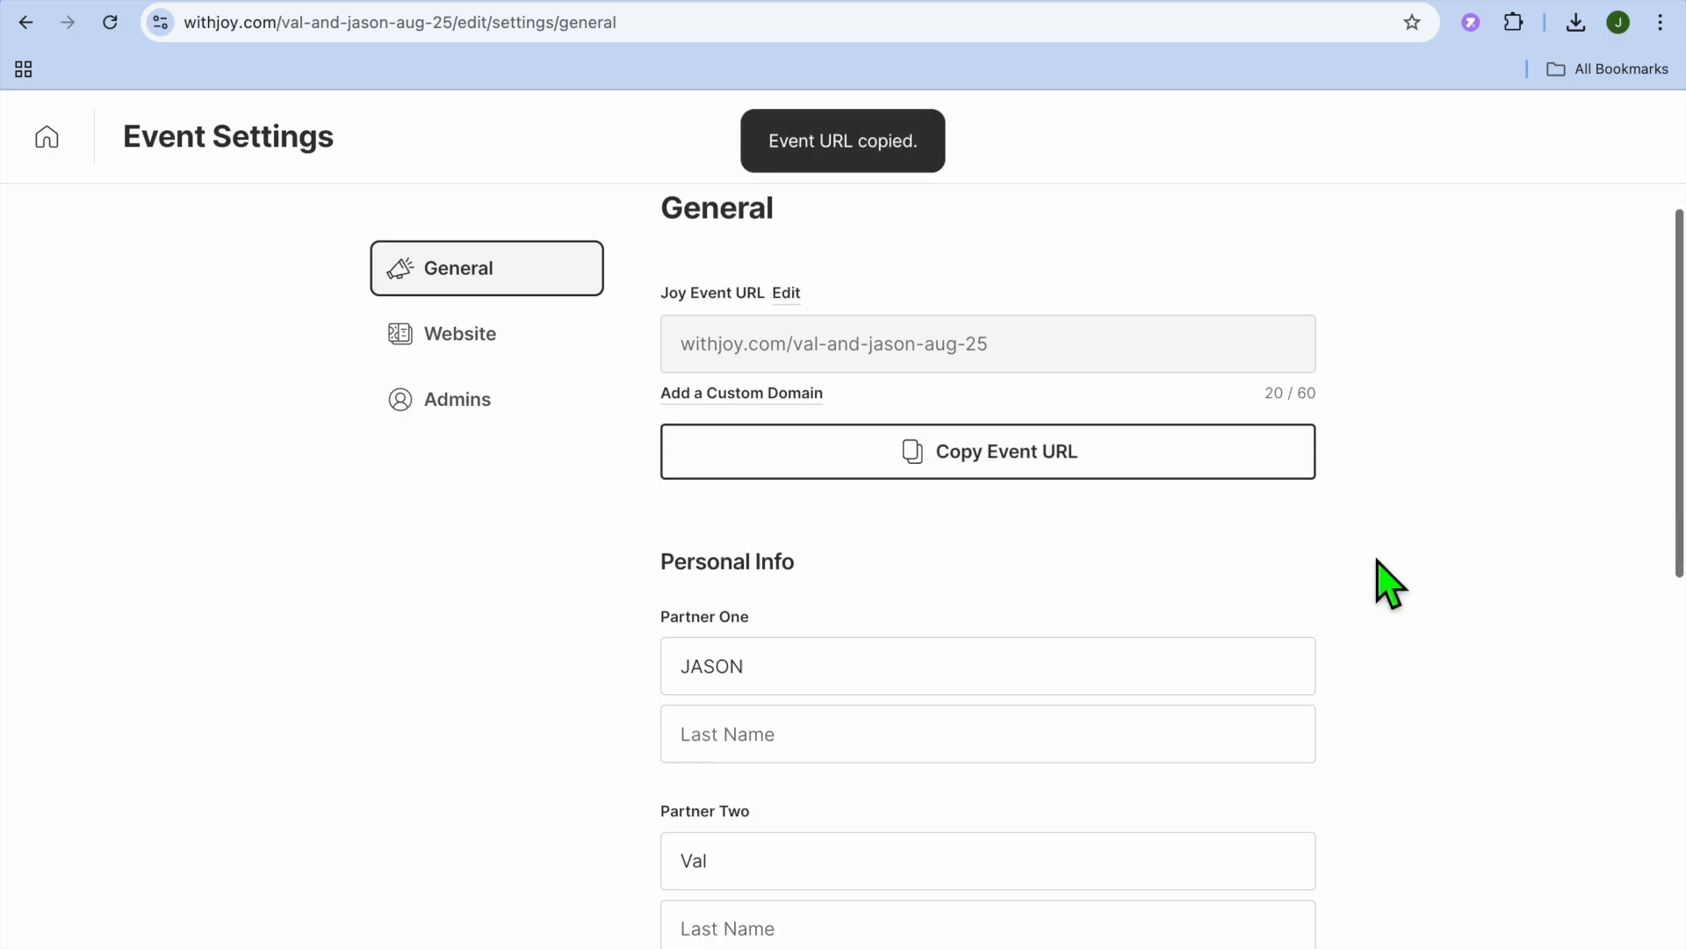
scroll(1377, 567, down, 1)
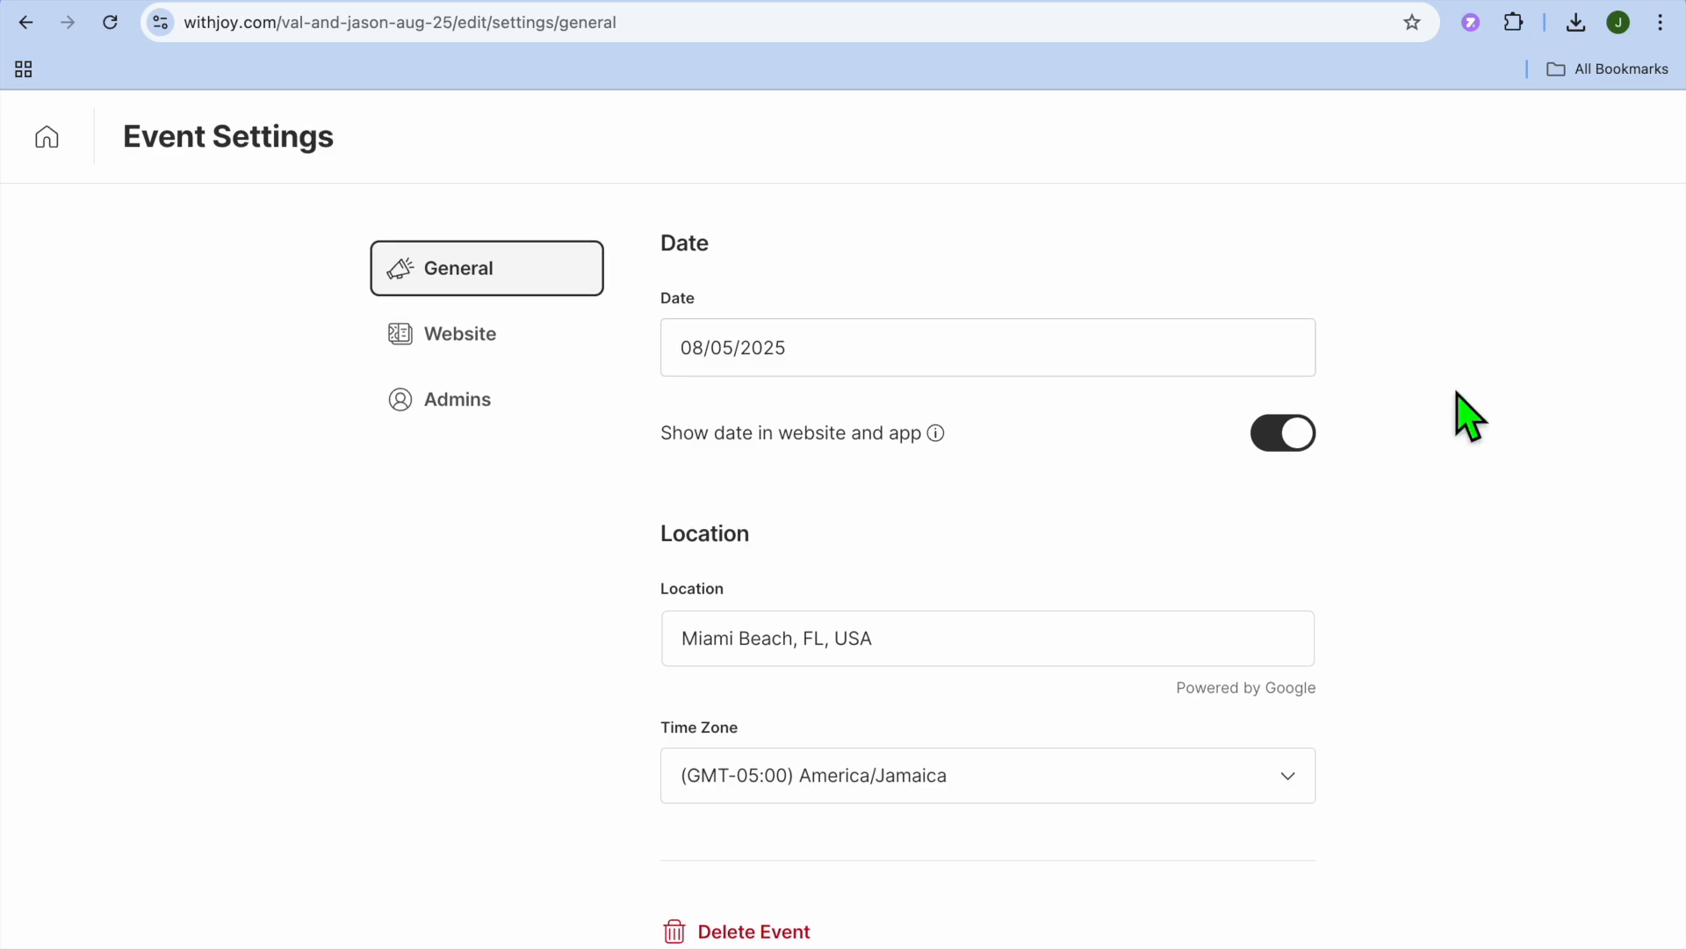
Step: Open the copied event URL in a new browser tab and look through the live wedding website
click(1561, 1)
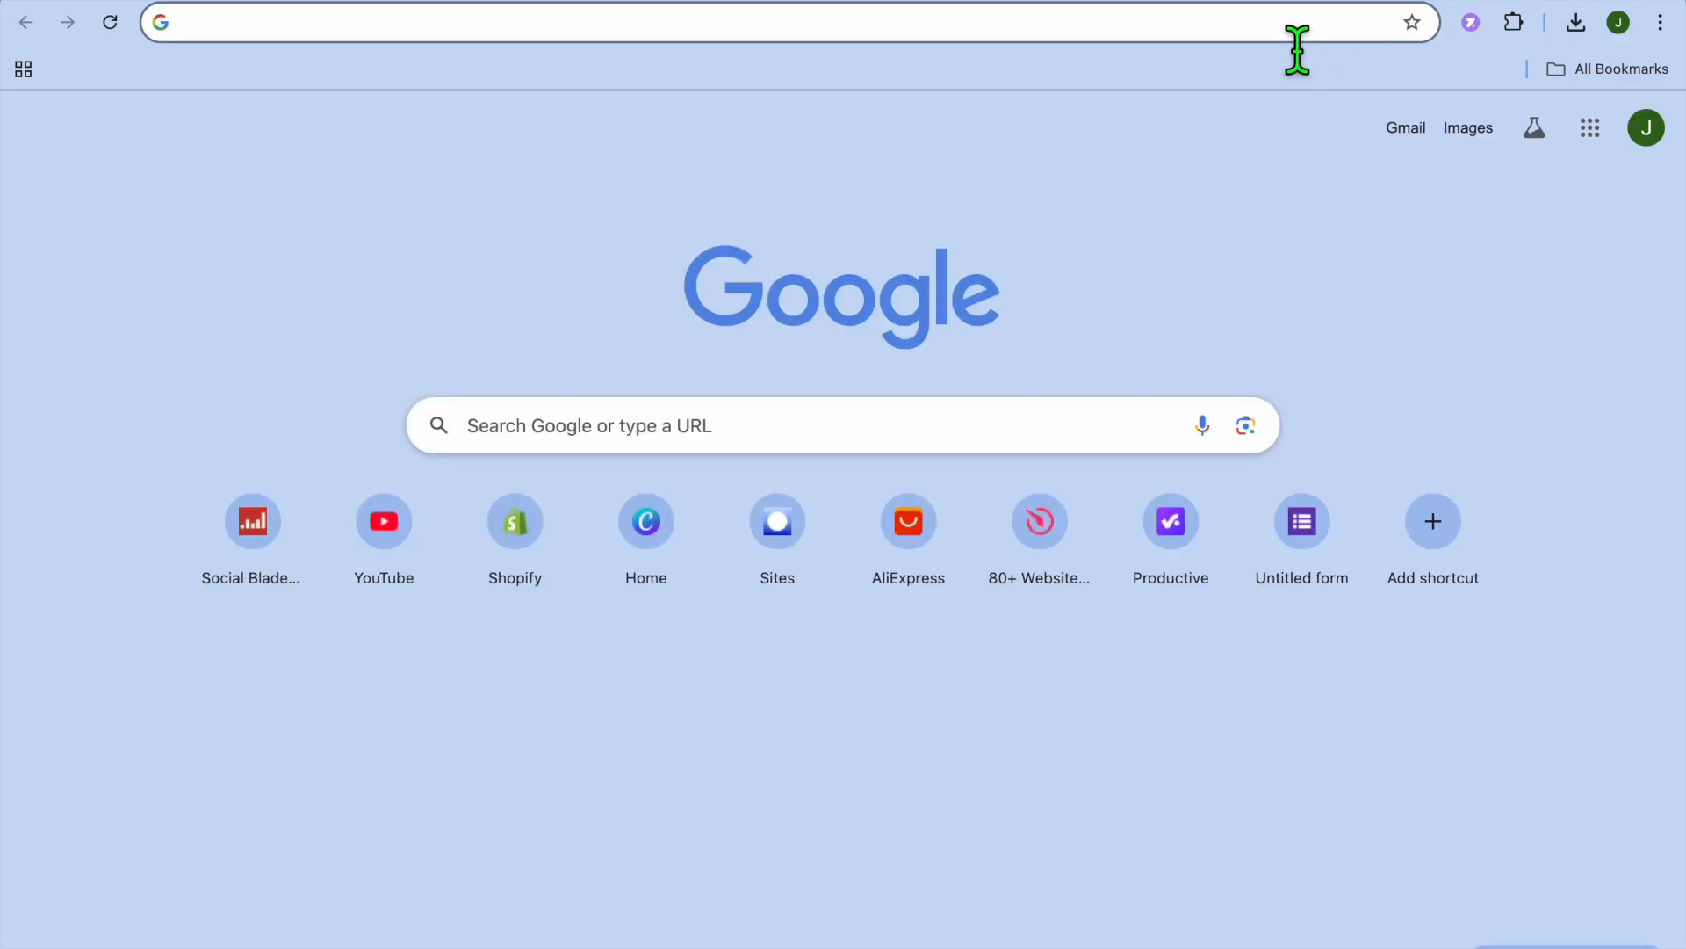
right_click(1287, 26)
click(1151, 200)
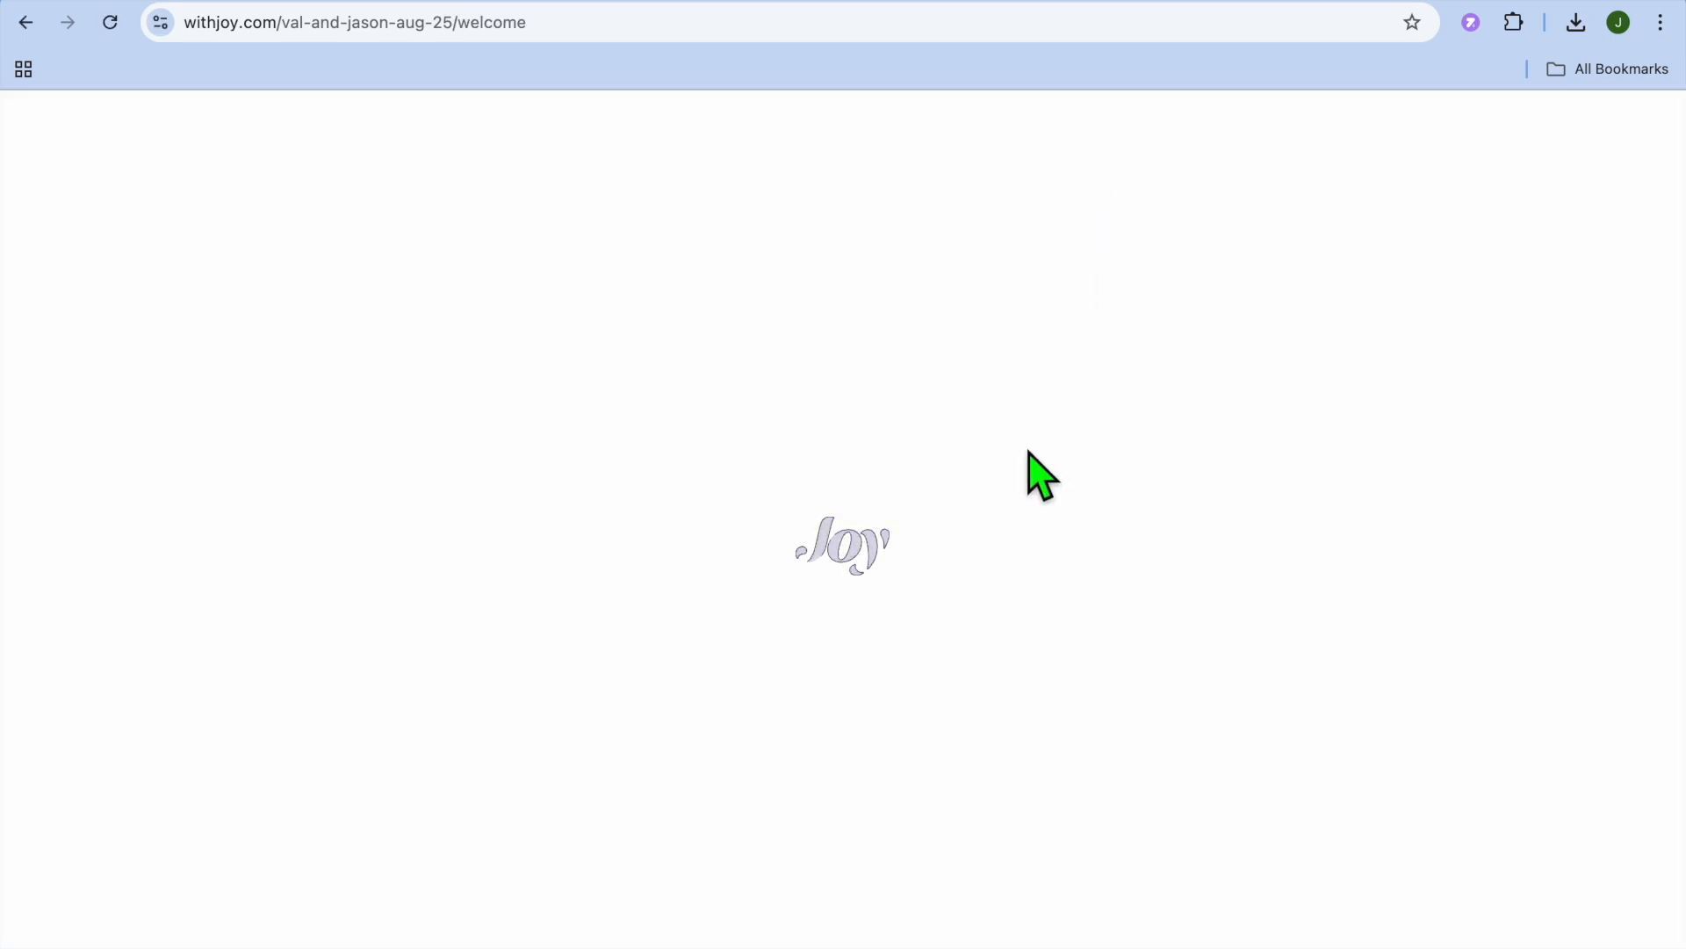
scroll(891, 462, down, 5)
scroll(892, 461, down, 5)
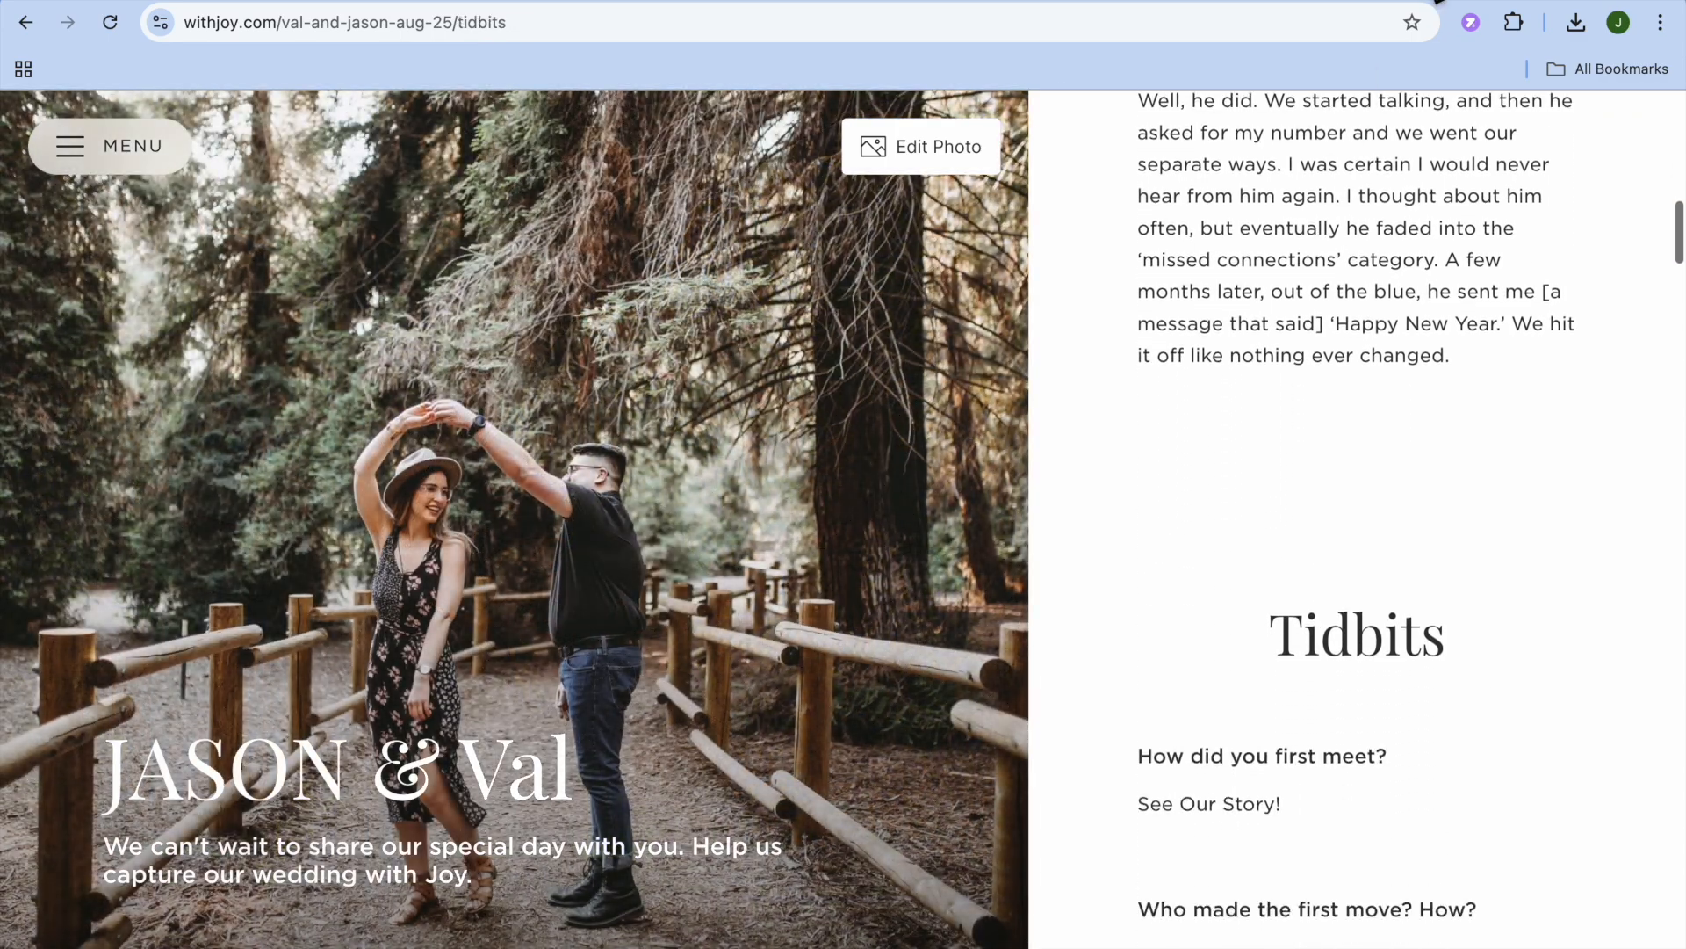